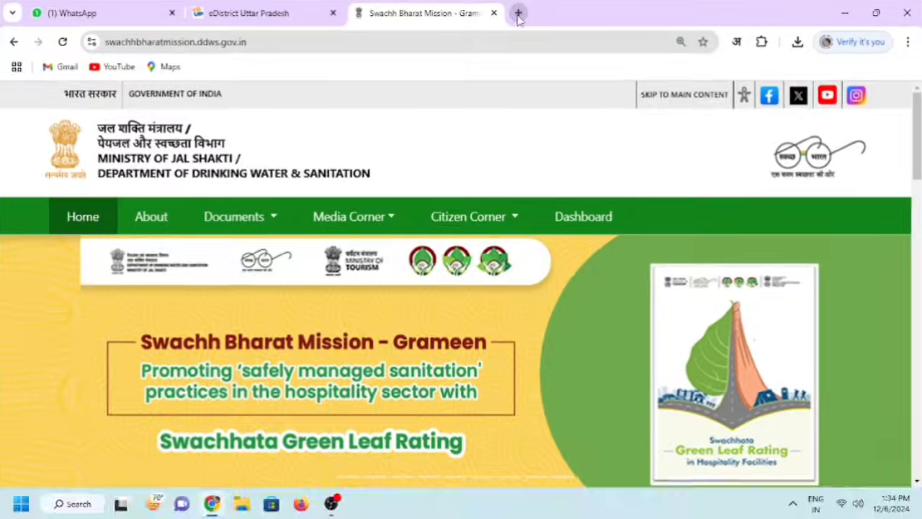
Open a new blank browser tab beside the Swachh Bharat Mission homepage
left_click(518, 13)
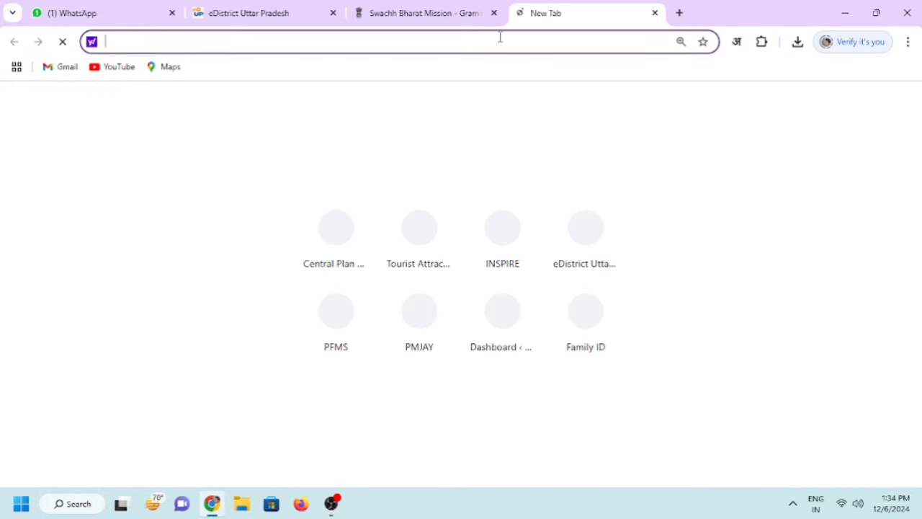
Load the Swachh Bharat Mission website in the new tab
type("s")
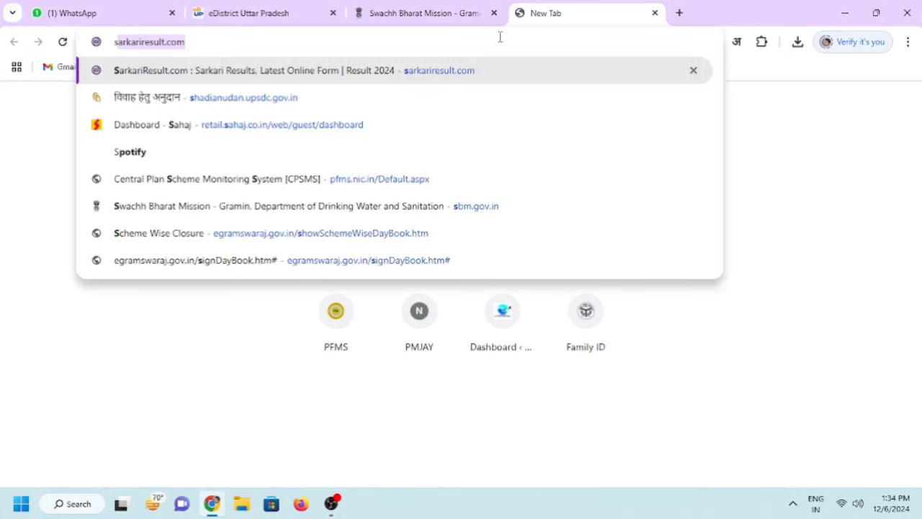
type("wa")
key("Return")
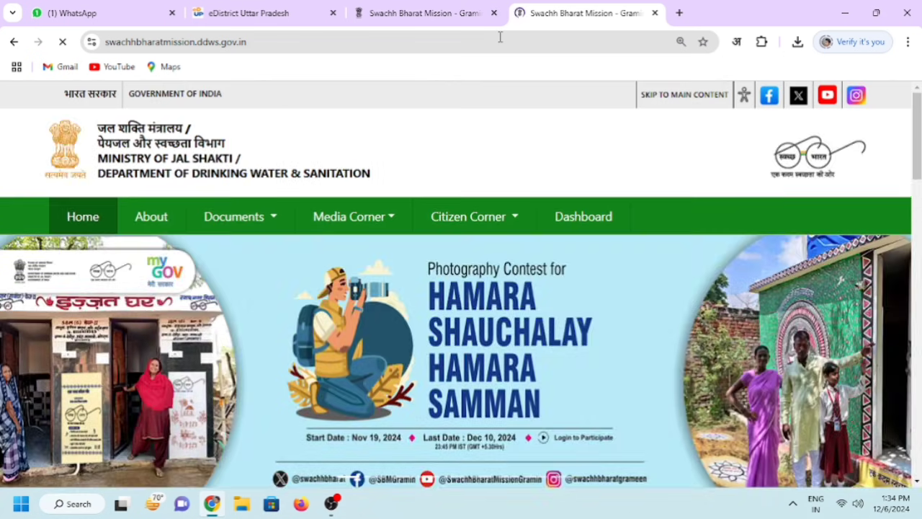
left_click(148, 42)
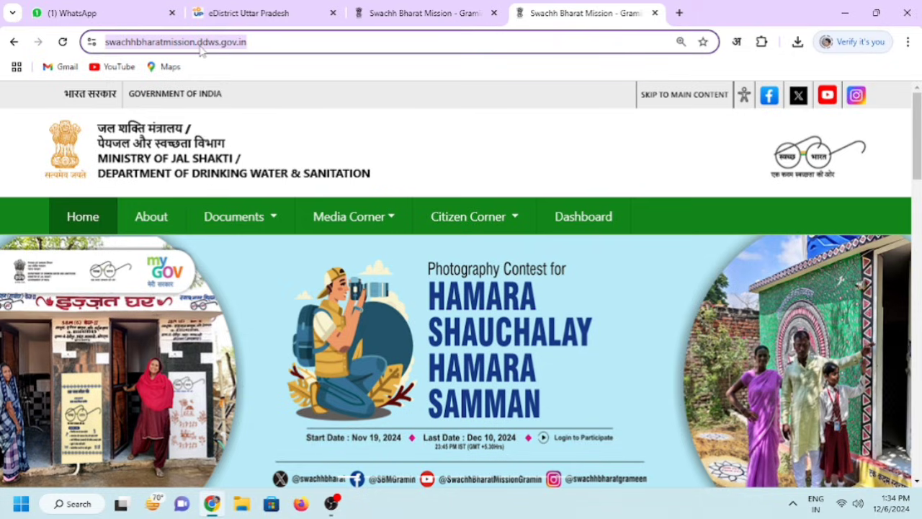
left_click(261, 42)
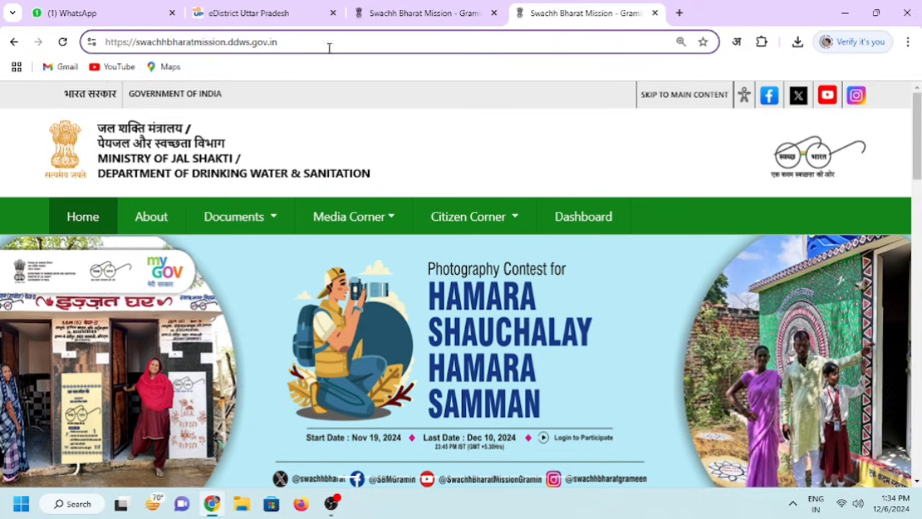
Find the Important Links section and open Application Form For IHHL Dashboard
mouse_move(515, 250)
scroll(745, 332, "down", 5)
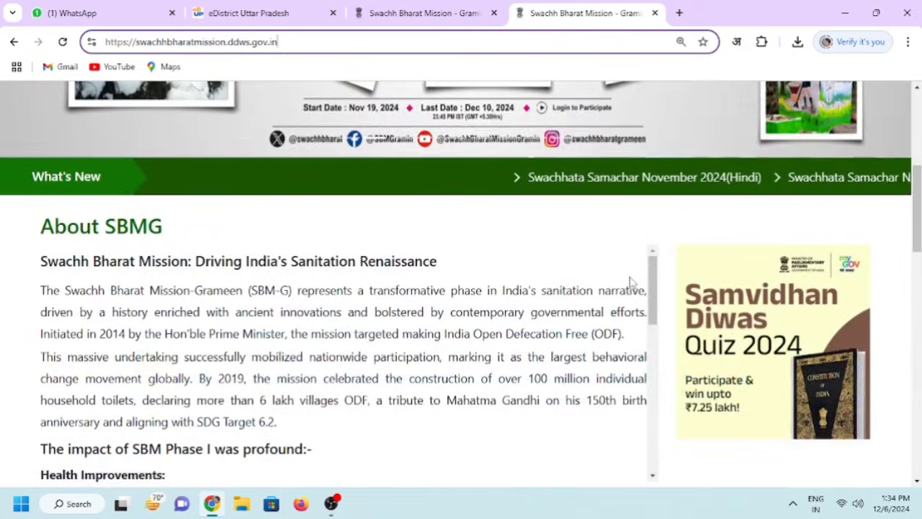
scroll(629, 288, "up", 5)
scroll(634, 287, "up", 1)
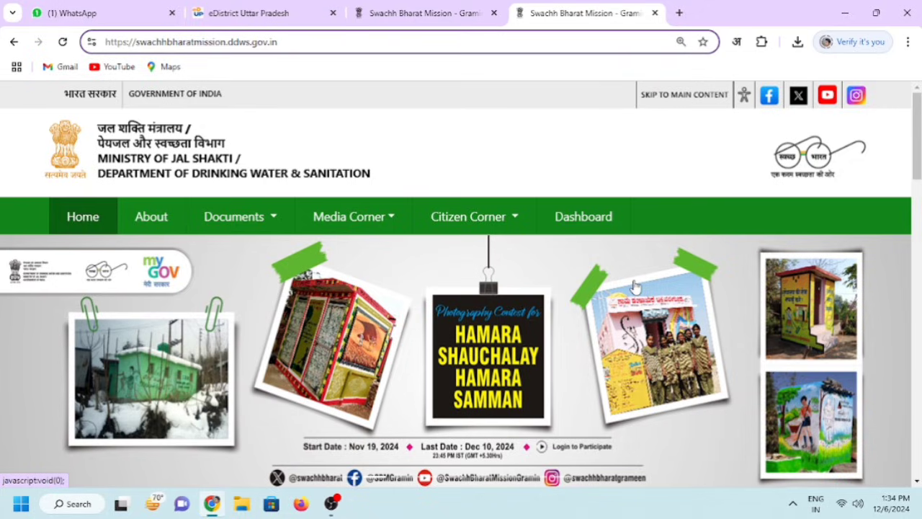
scroll(634, 286, "down", 10)
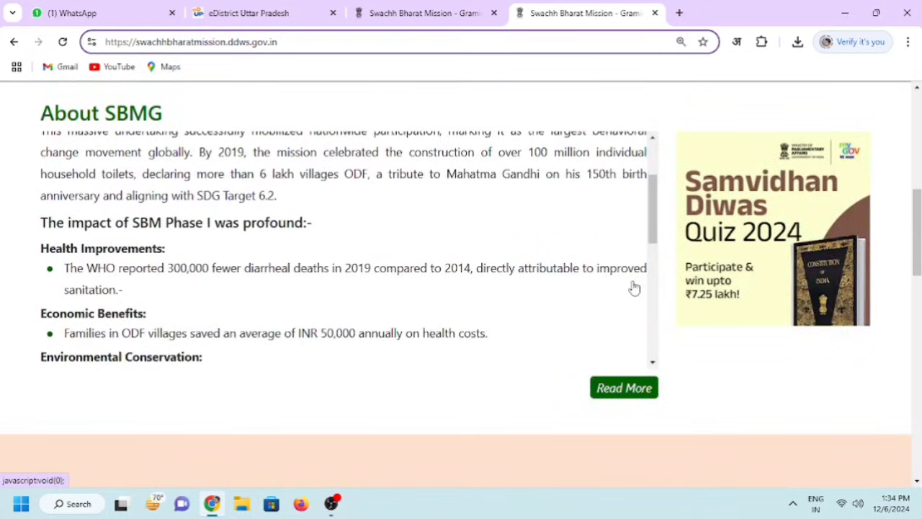
scroll(702, 290, "down", 8)
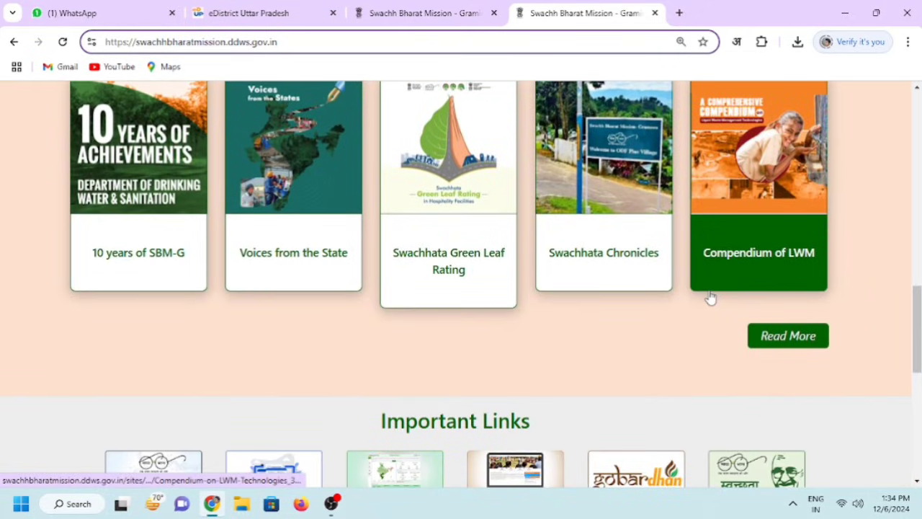
scroll(712, 301, "down", 3)
scroll(712, 297, "down", 3)
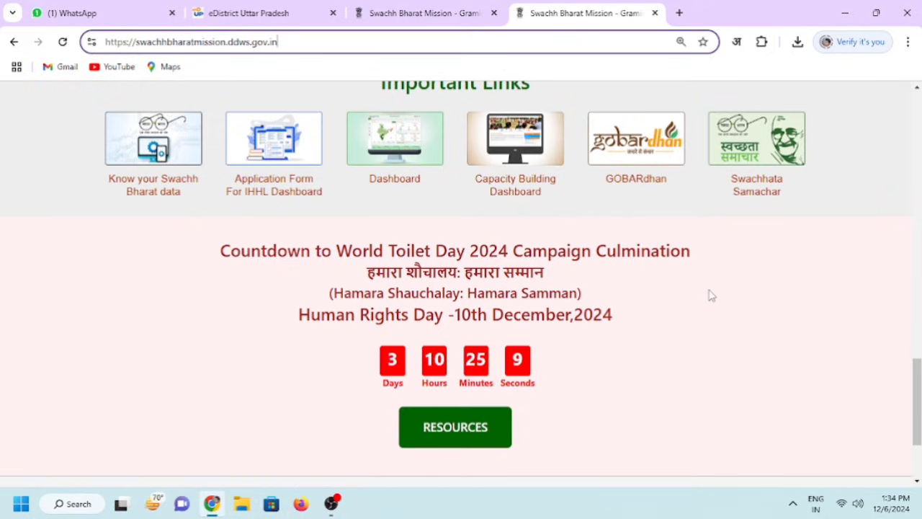
scroll(711, 296, "up", 1)
scroll(685, 274, "up", 1)
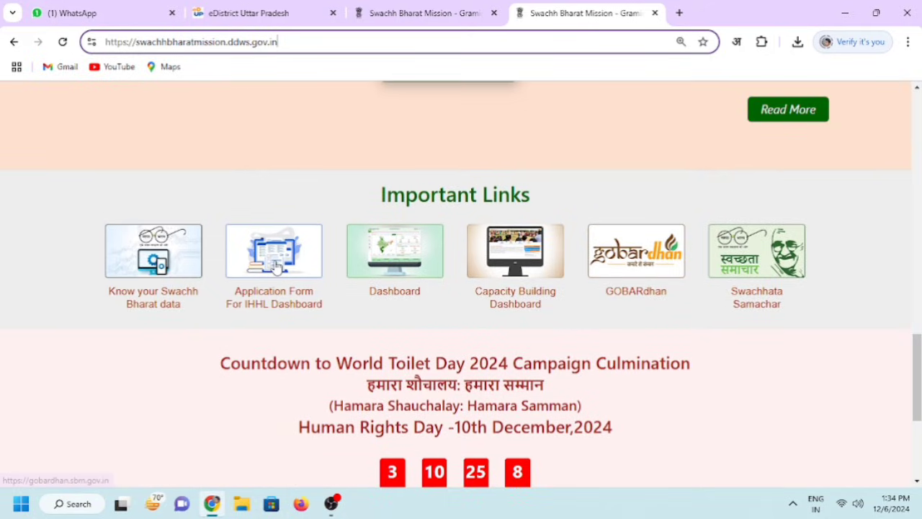
left_click(276, 267)
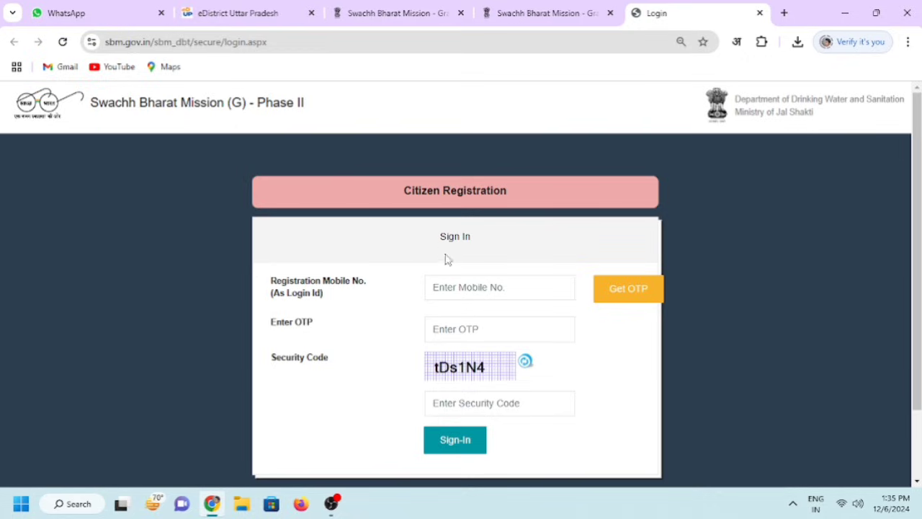
Go to the Citizen Registration page from the Login page
left_click(451, 196)
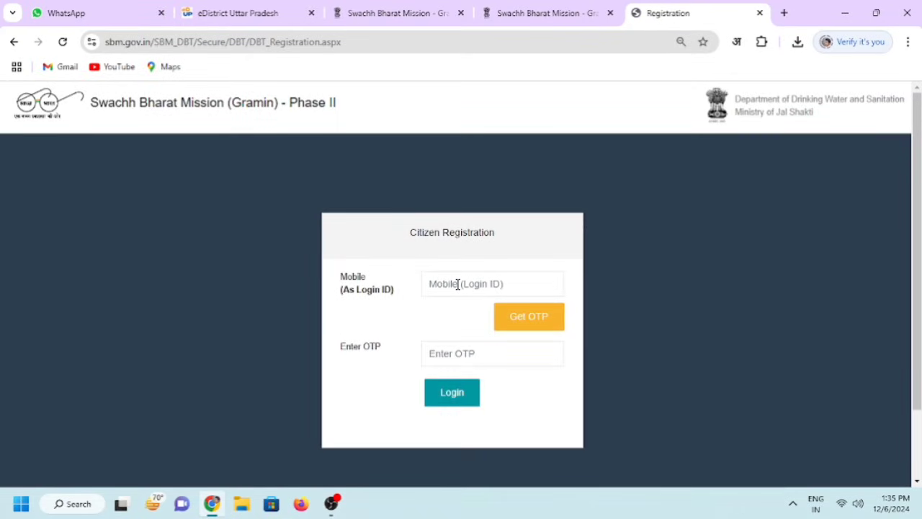
Enter the registered mobile number and the received OTP, then submit for verification
left_click(457, 284)
key("ctrl+v")
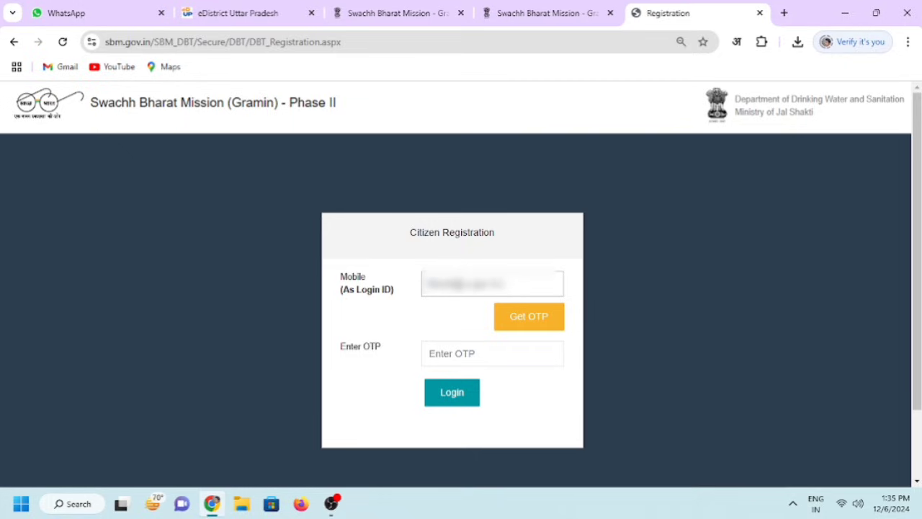
left_click(458, 347)
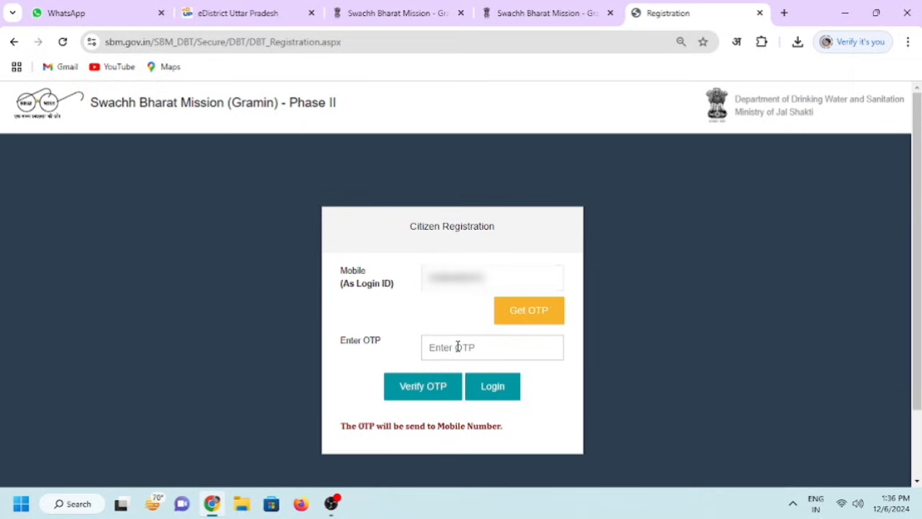
type("••••••")
left_click(432, 391)
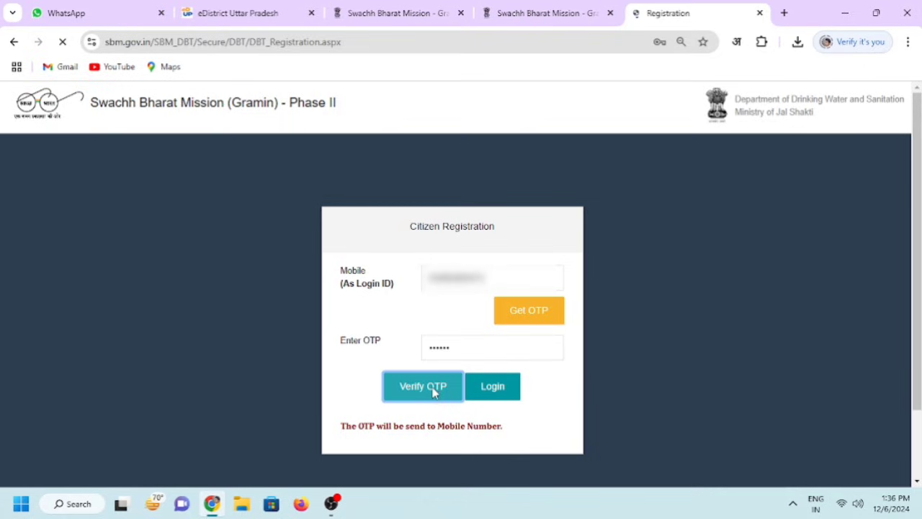
Register with the citizen's name, Male gender, an address, state Uttar Pradesh and the captcha code
type("Shivam")
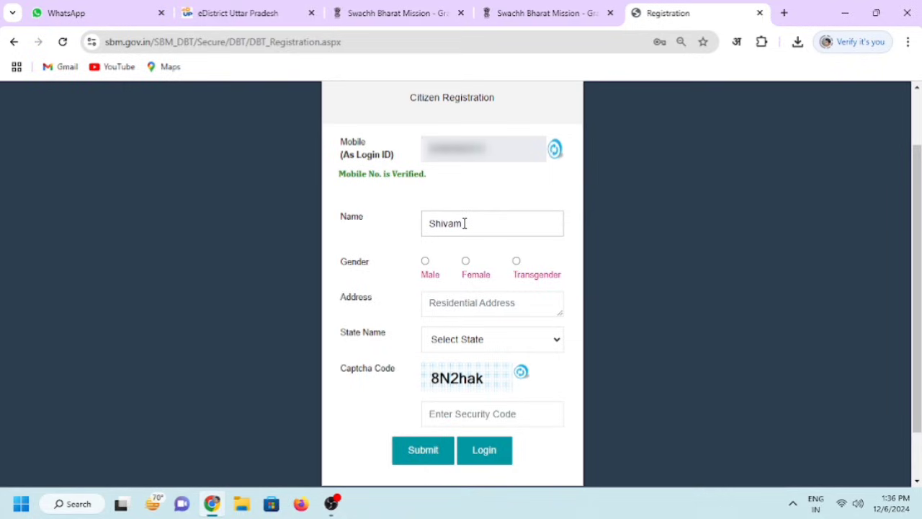
left_click(425, 262)
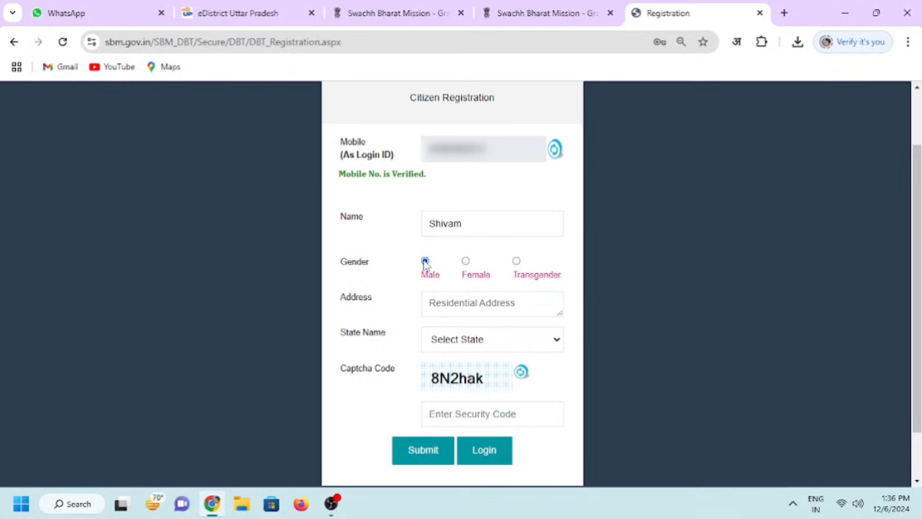
left_click(464, 304)
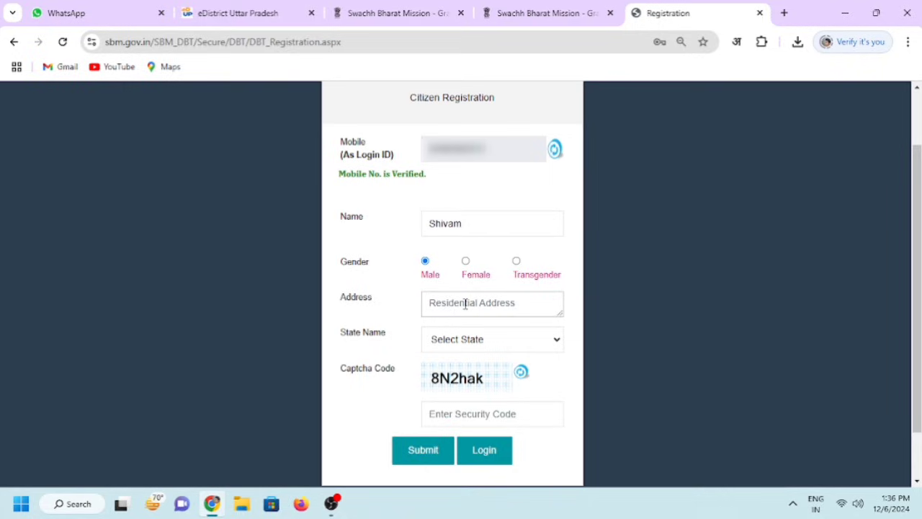
type("xyz")
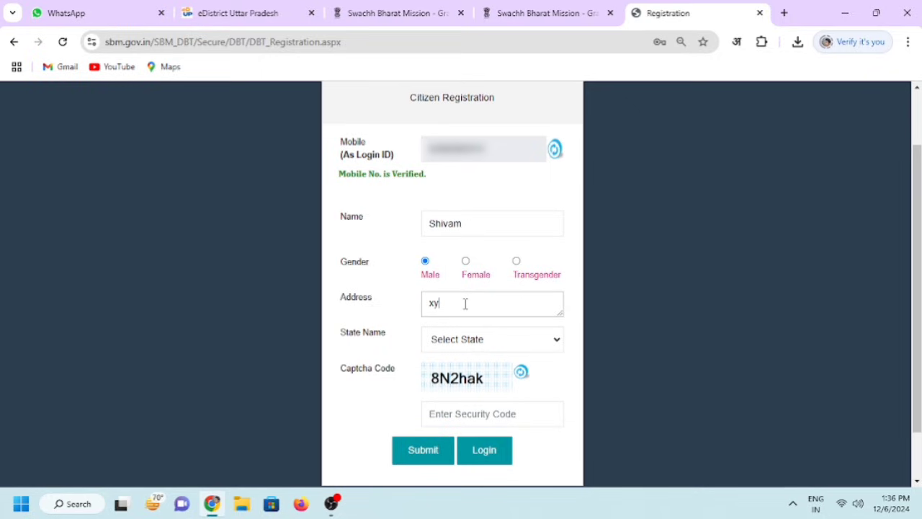
left_click(484, 345)
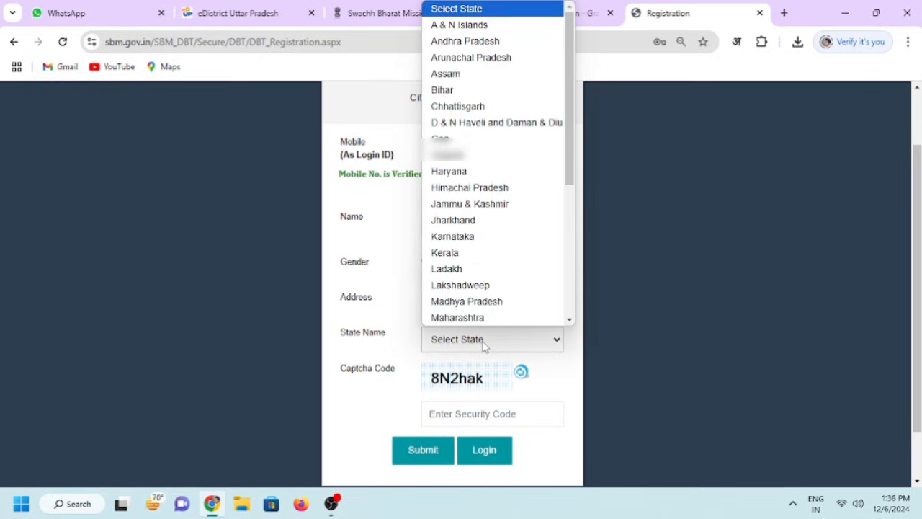
key("u")
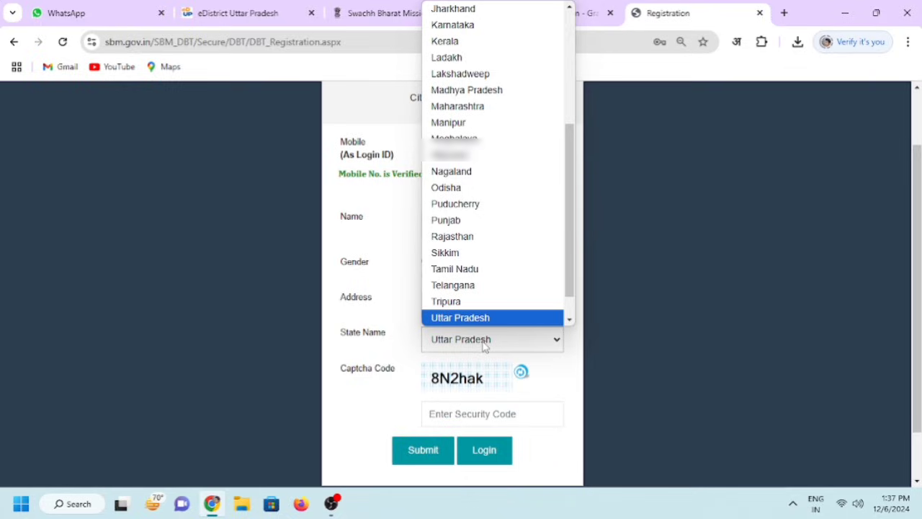
left_click(477, 319)
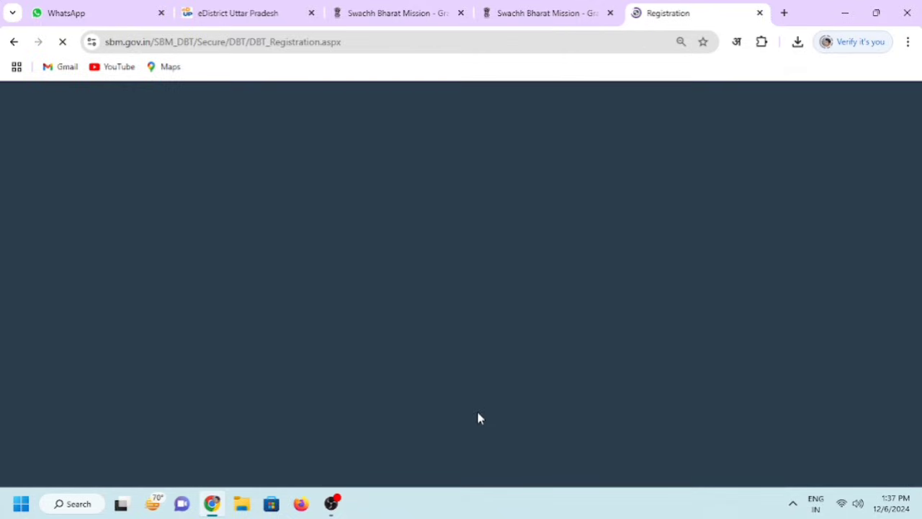
left_click(467, 414)
type("zau5")
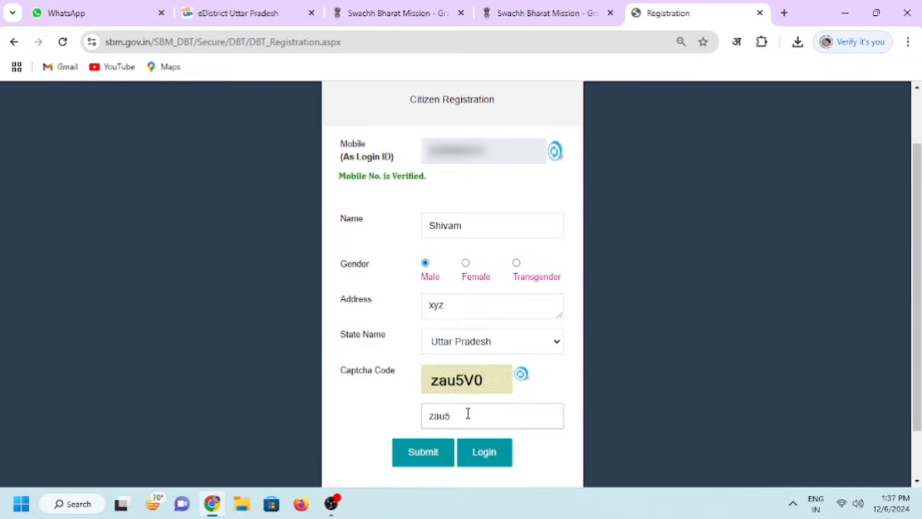
type("V0")
left_click(485, 465)
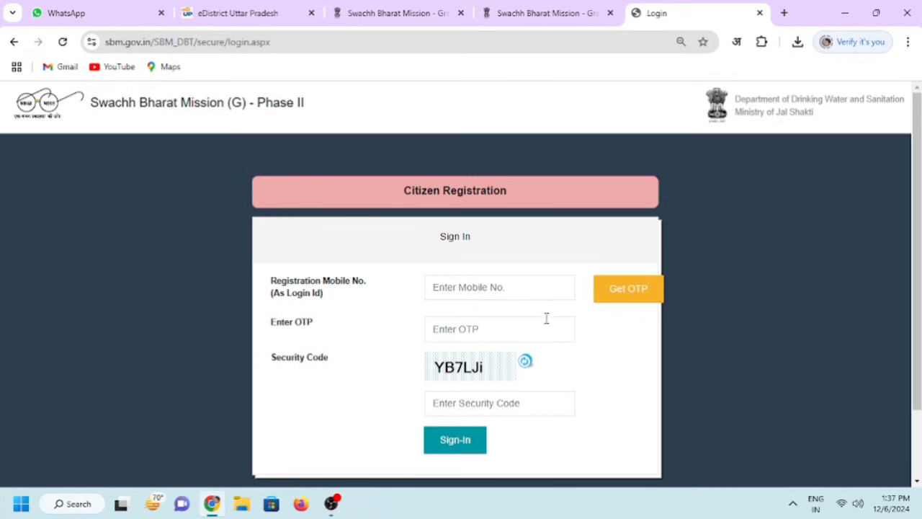
Reopen the IHHL sign-in page and sign in with the mobile number, OTP and security code
left_click(556, 11)
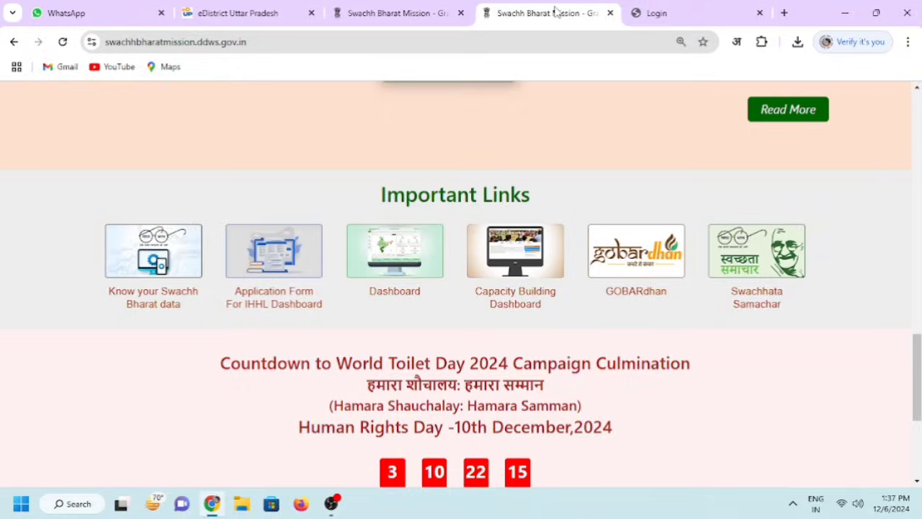
left_click(294, 264)
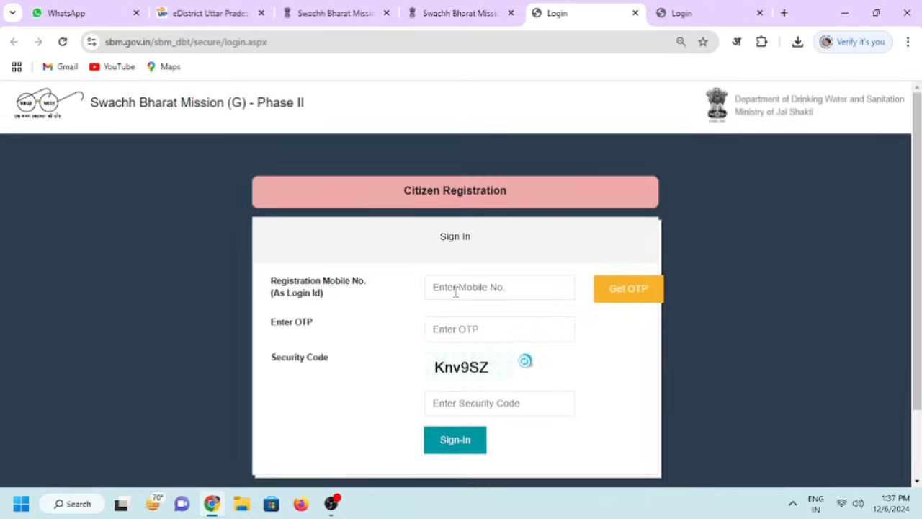
left_click(456, 292)
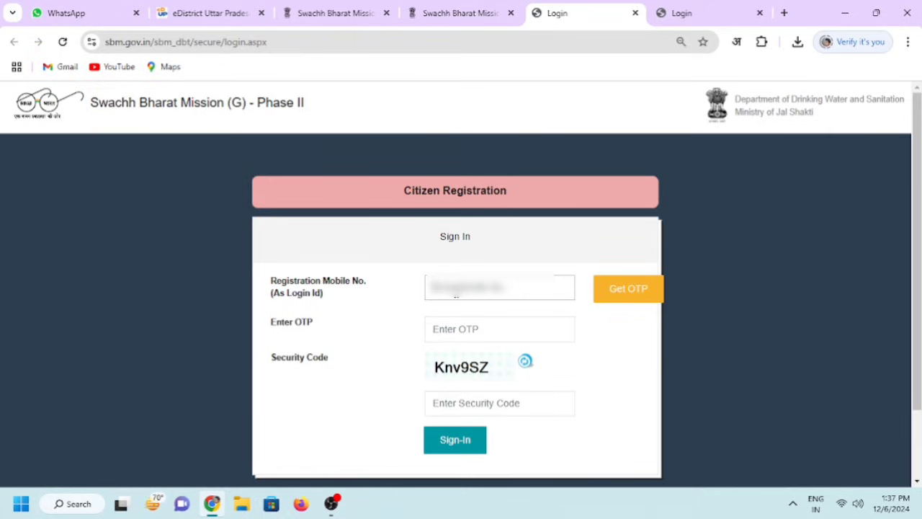
type("******")
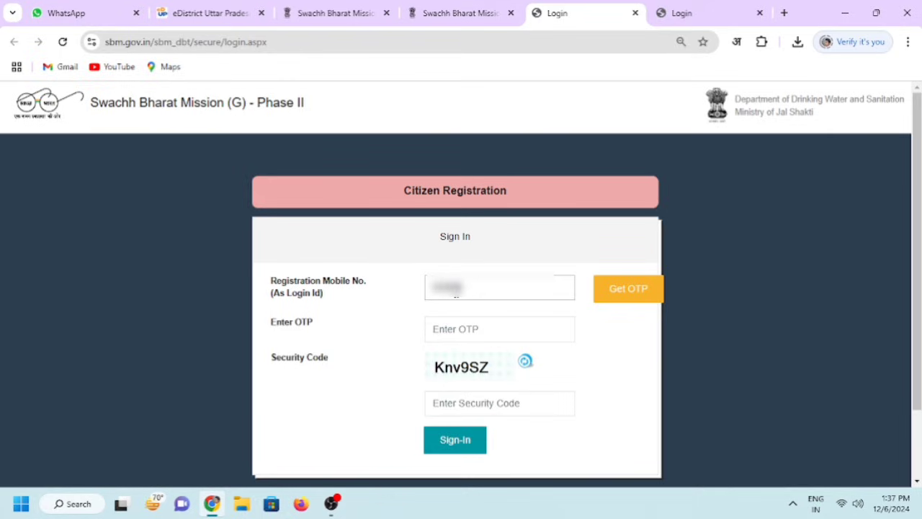
type("****")
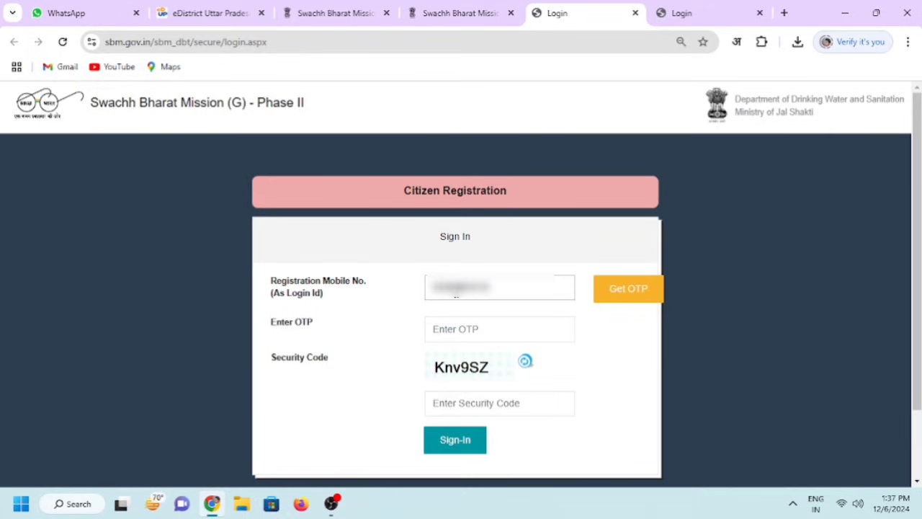
left_click(609, 298)
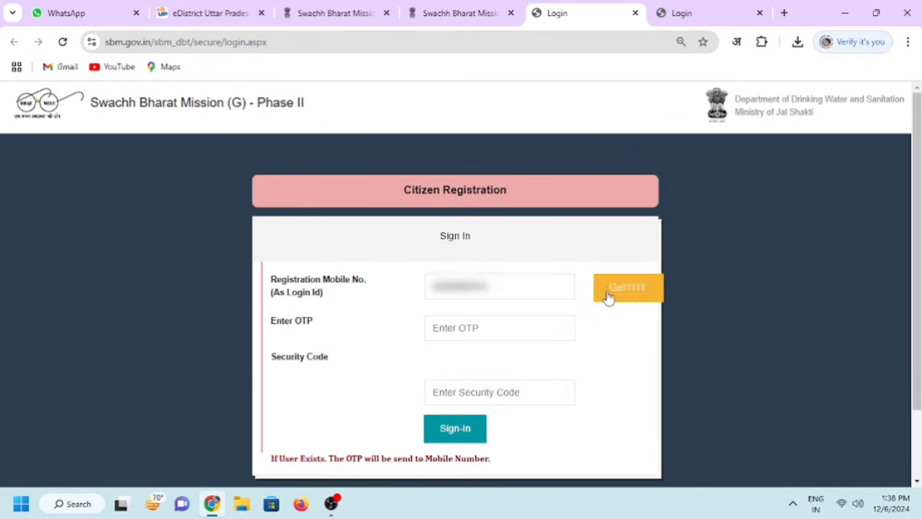
left_click(449, 324)
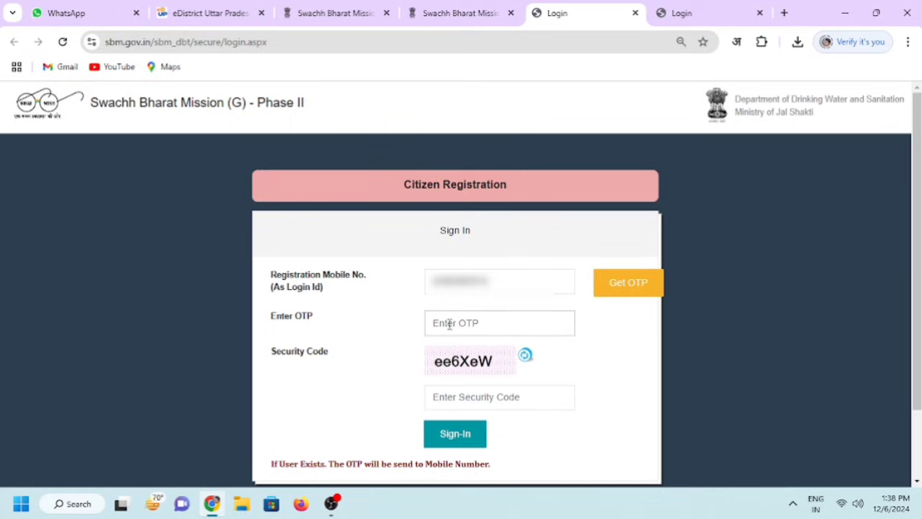
type("12345")
left_click(486, 398)
type("ee6XeW")
left_click(454, 435)
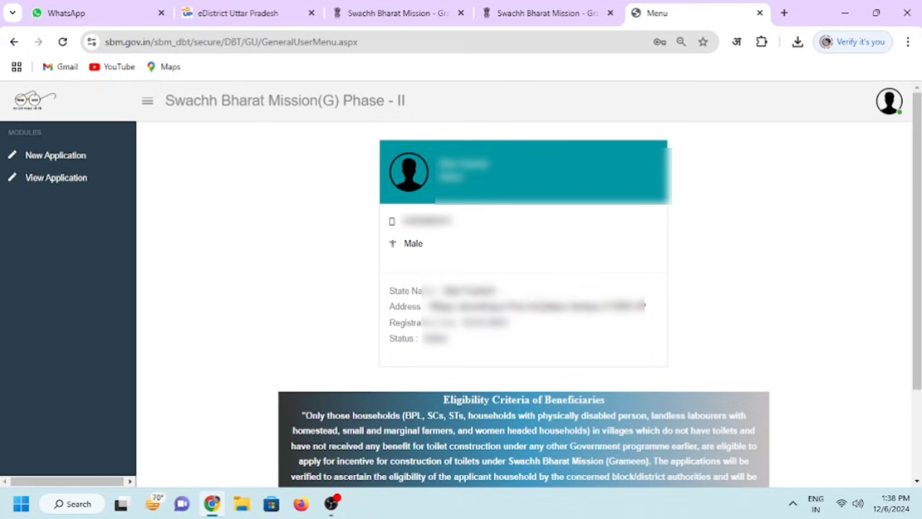
left_click_drag(444, 400, 607, 401)
left_click_drag(306, 417, 749, 461)
left_click(709, 407)
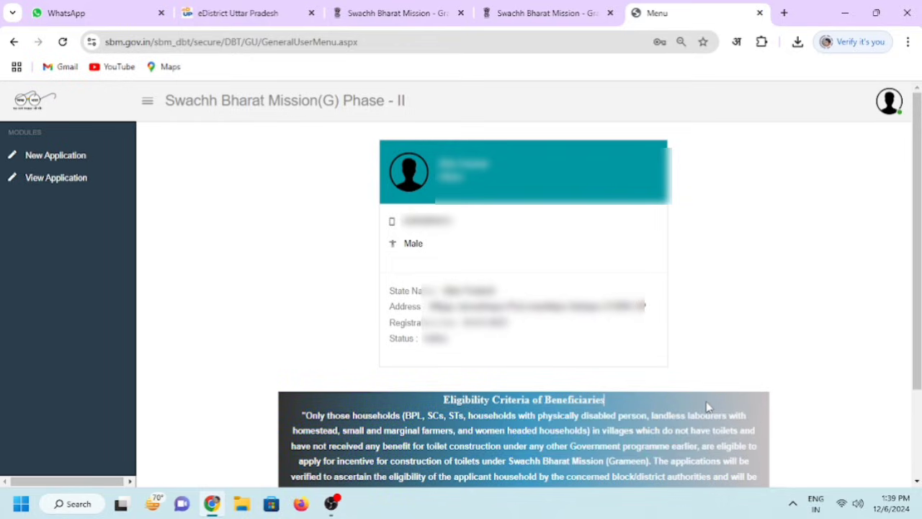
Start a New Application and dismiss the Eligibility Criteria popup
left_click(62, 165)
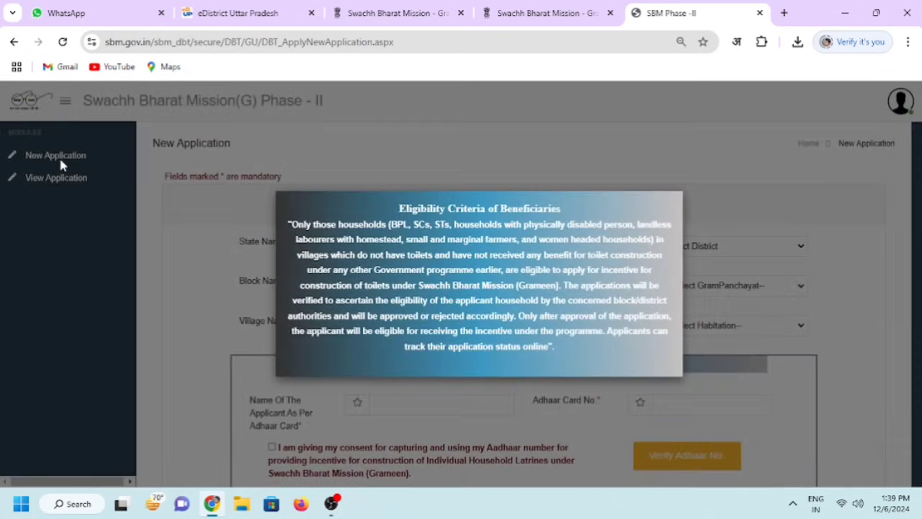
left_click_drag(296, 209, 621, 353)
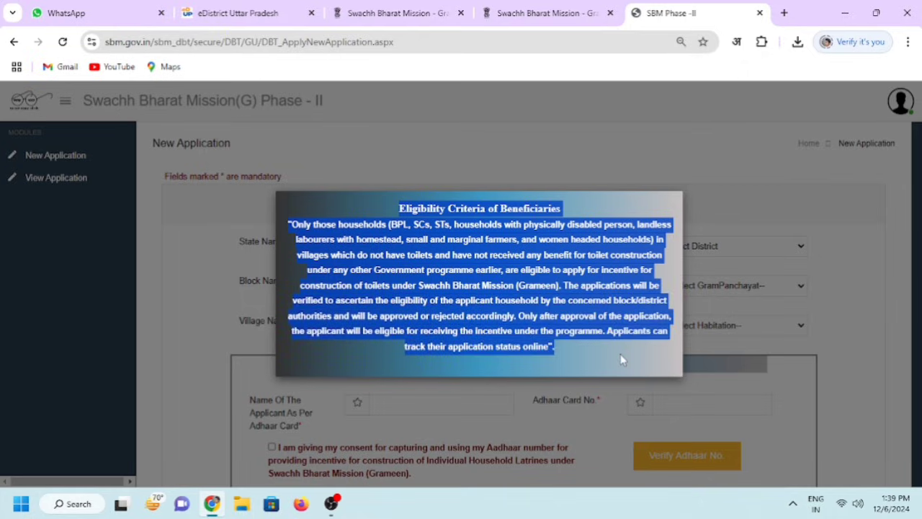
left_click(844, 353)
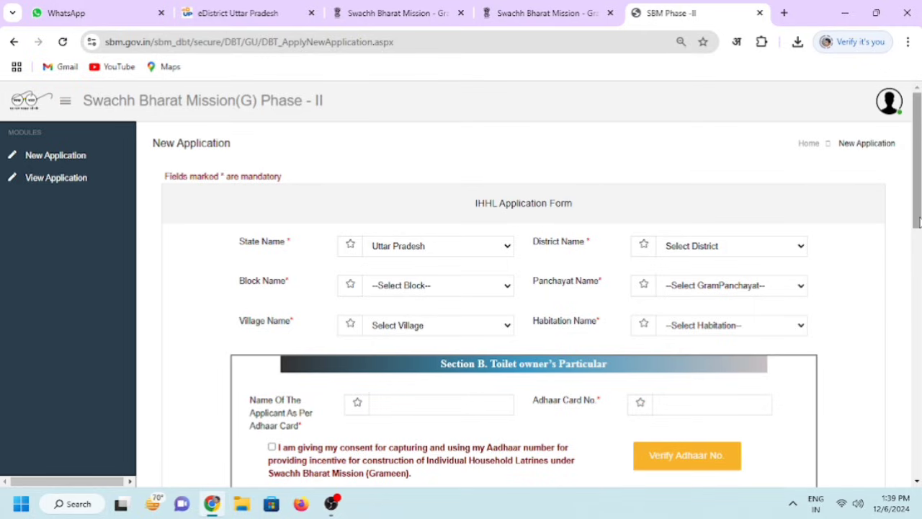
mouse_move(918, 222)
left_mouse_down()
mouse_move(918, 245)
mouse_move(917, 236)
left_mouse_up()
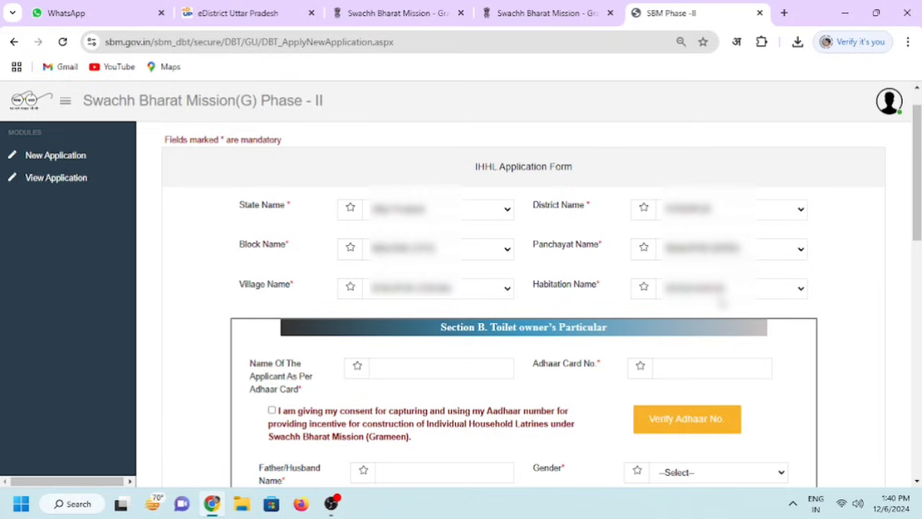
In Section B, enter the applicant's name and paste in the Aadhaar card number
scroll(918, 245, "down", 3)
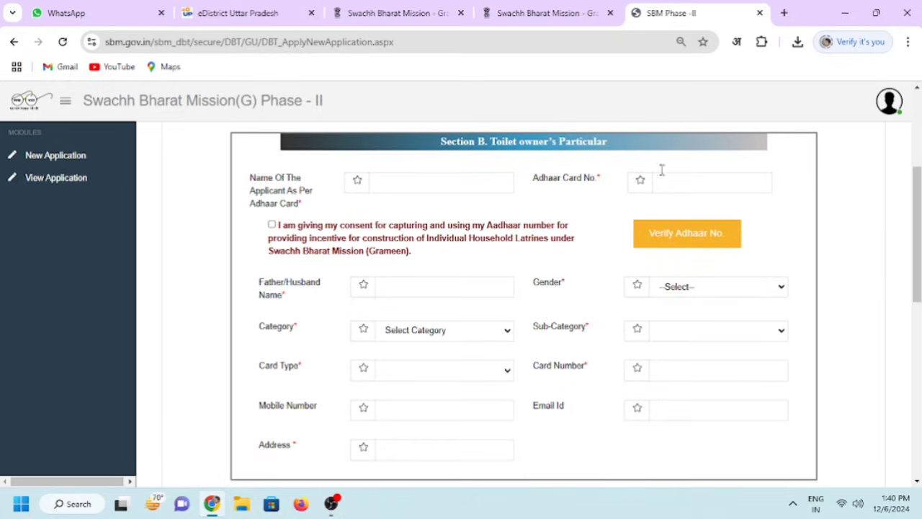
left_click_drag(433, 144, 606, 148)
left_click(610, 148)
left_click(391, 183)
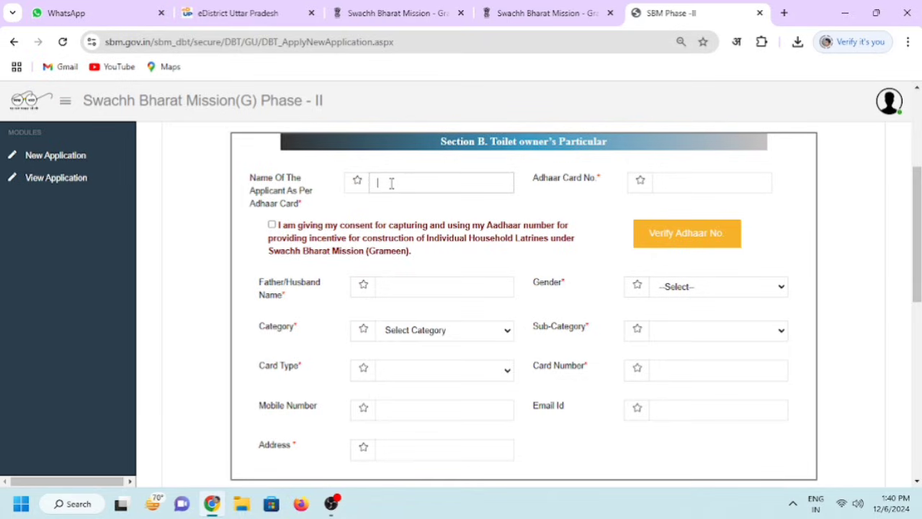
type("Kamala")
left_click(658, 182)
key("ctrl+v")
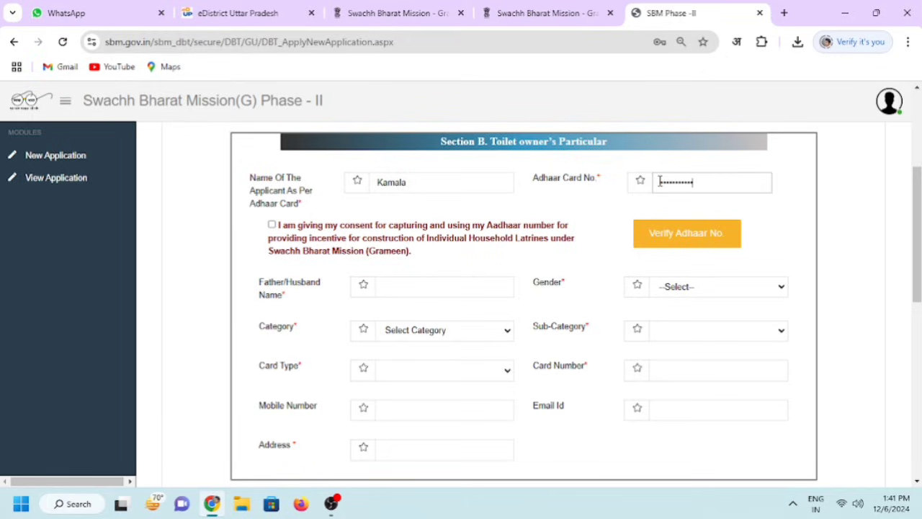
type("1")
Give Aadhaar consent and verify the Aadhaar number successfully
left_click(272, 225)
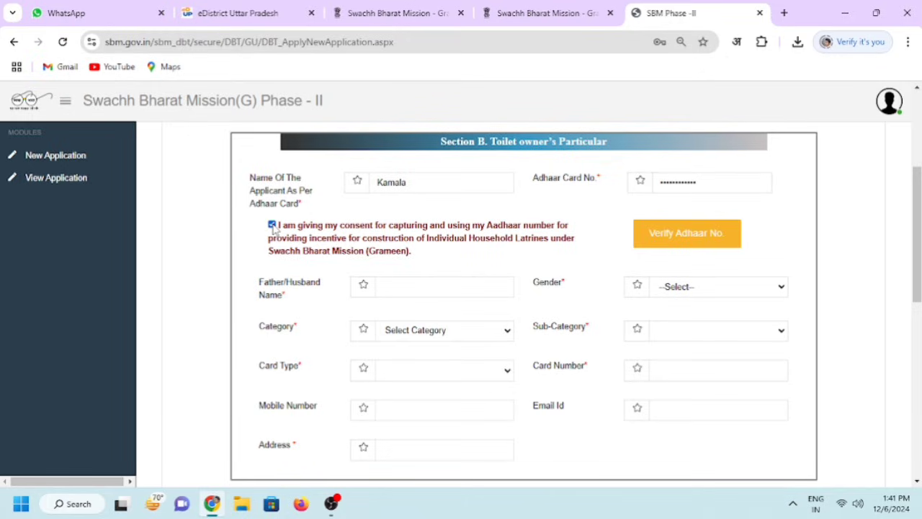
left_click(672, 235)
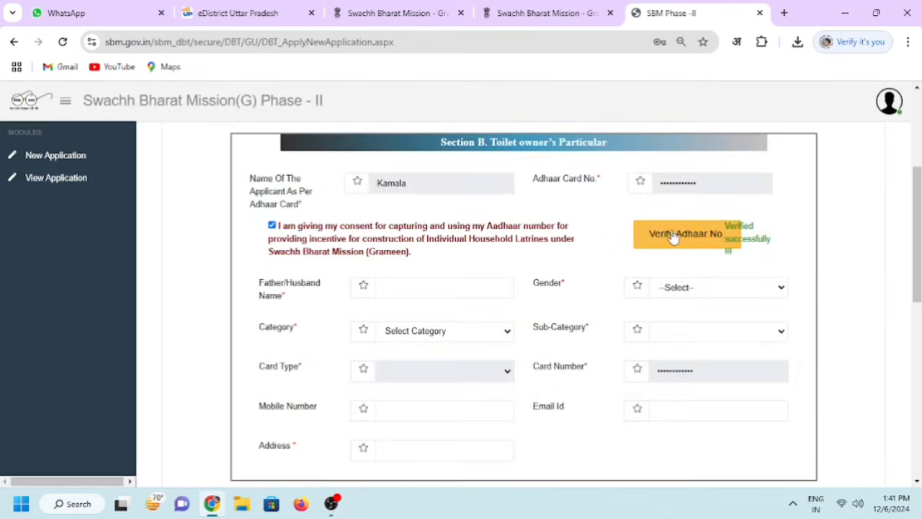
left_click_drag(731, 225, 728, 253)
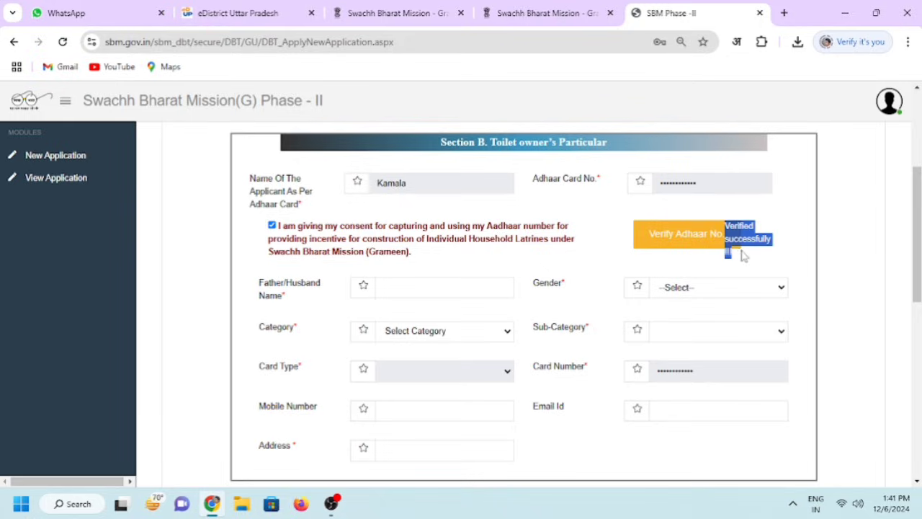
left_click(746, 259)
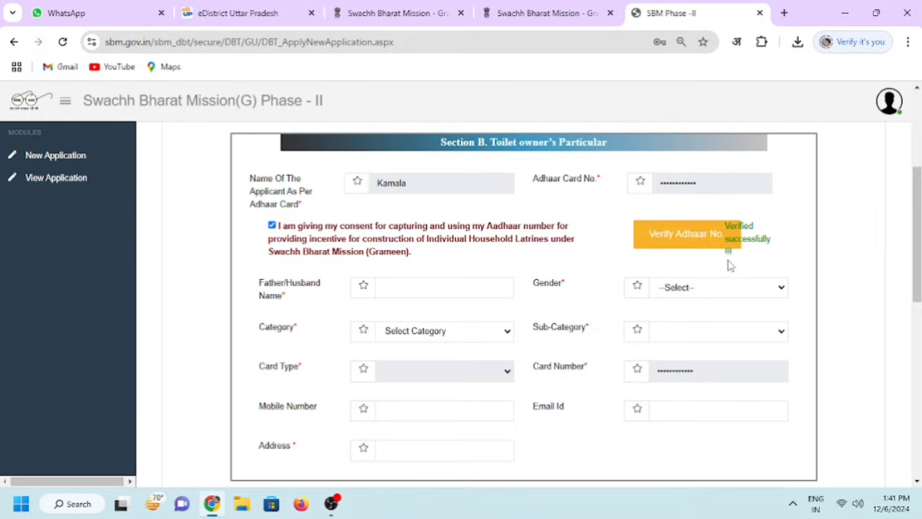
Enter the father/husband name and set gender Male, category APL, sub-category Women Headed HH
left_click(462, 292)
type("Puttan")
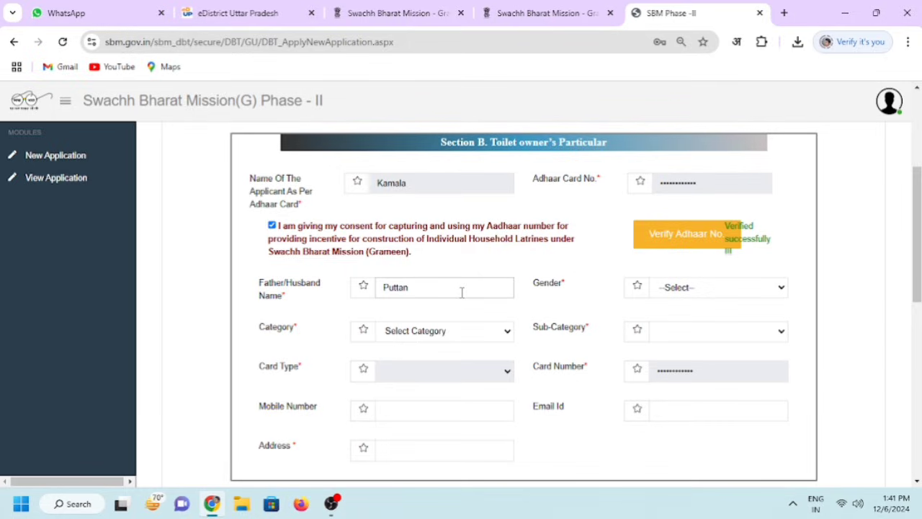
left_click(720, 296)
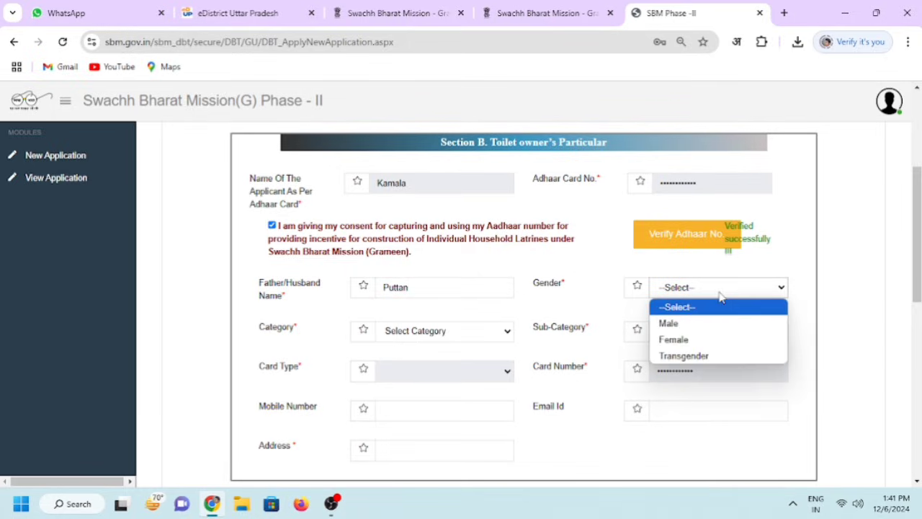
left_click(691, 327)
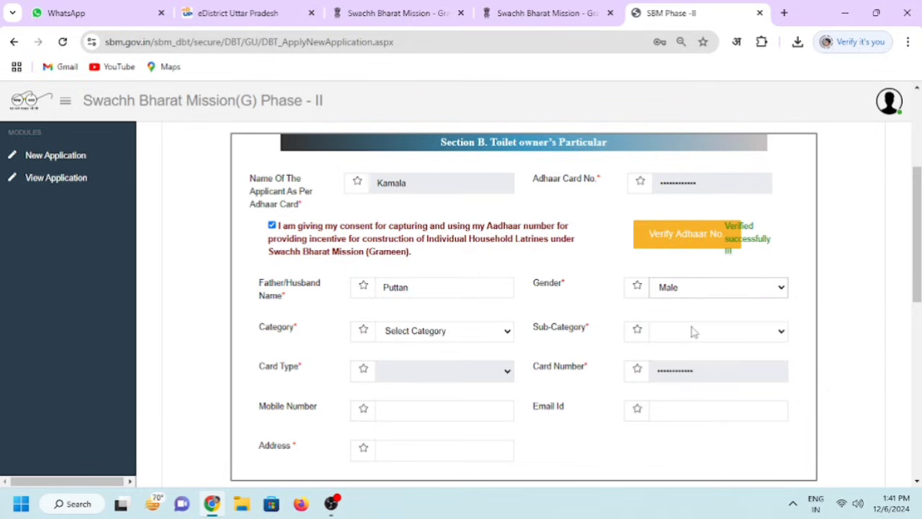
left_click(484, 335)
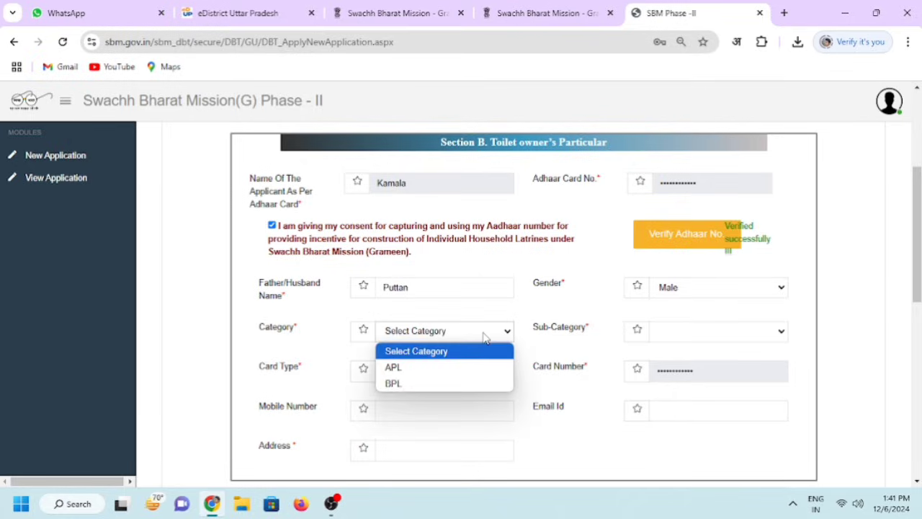
left_click(442, 369)
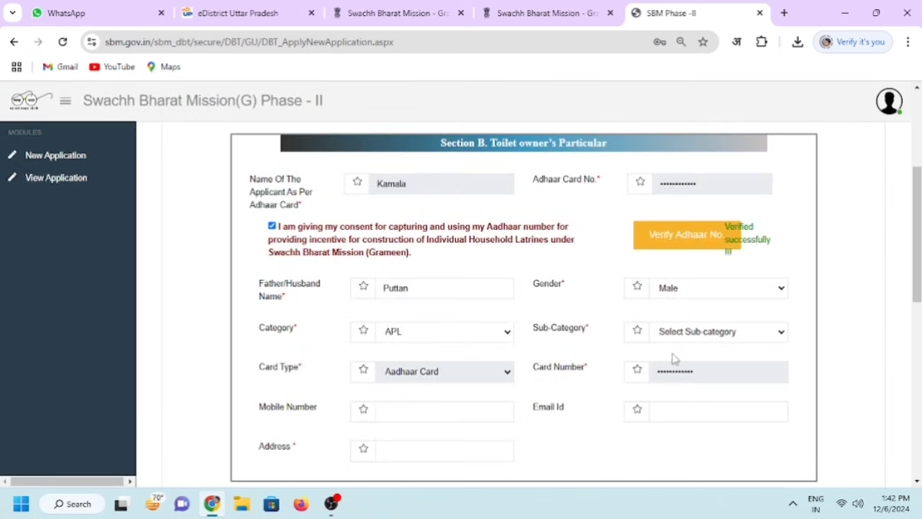
left_click(694, 340)
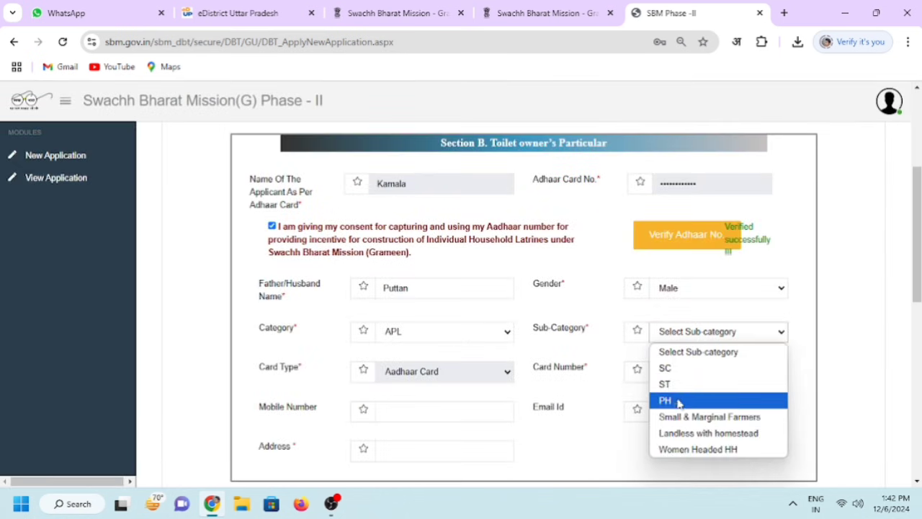
left_click(708, 451)
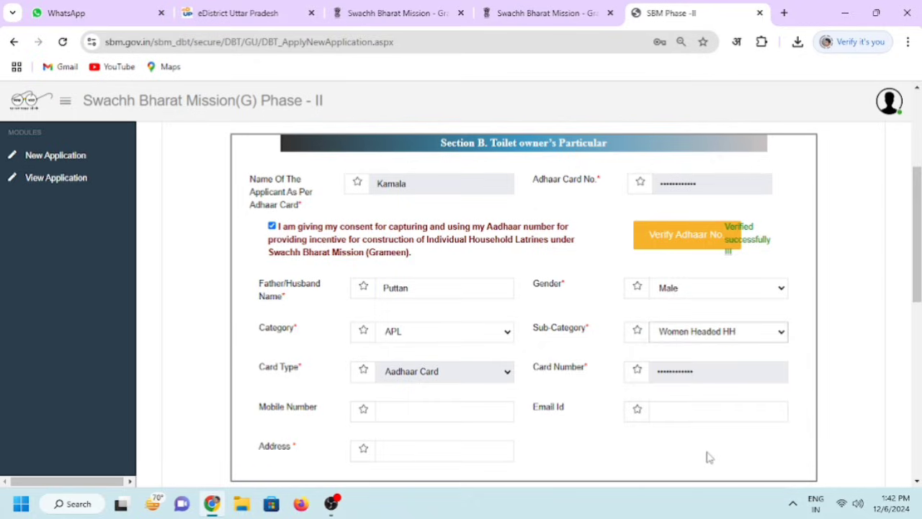
left_click(750, 339)
Enter the applicant's mobile number
left_click(739, 335)
left_click(430, 411)
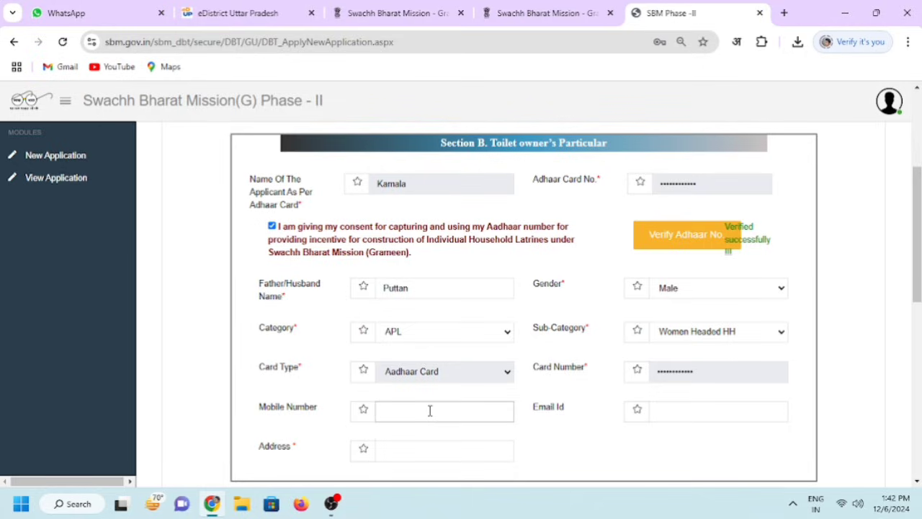
type("96000")
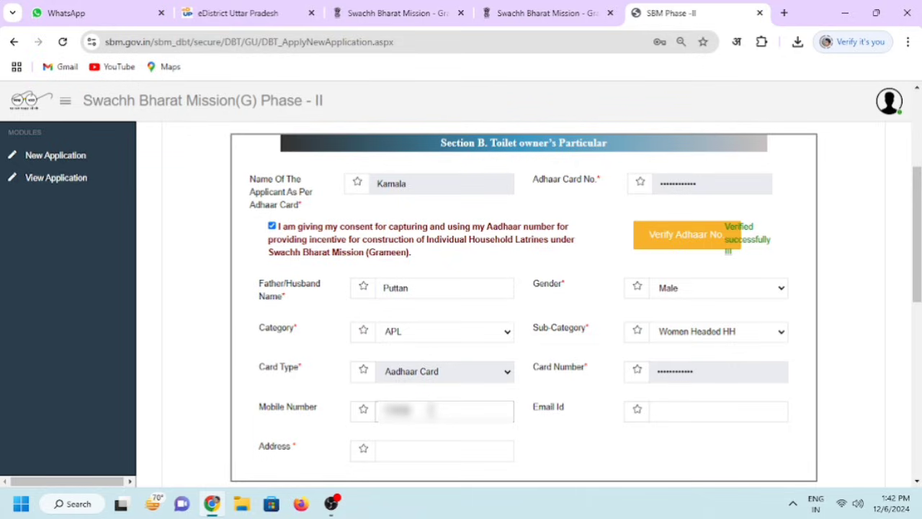
type("00000")
Enter the applicant's village address and insert the 'Distt' label before the district name
left_click(663, 409)
left_click(407, 452)
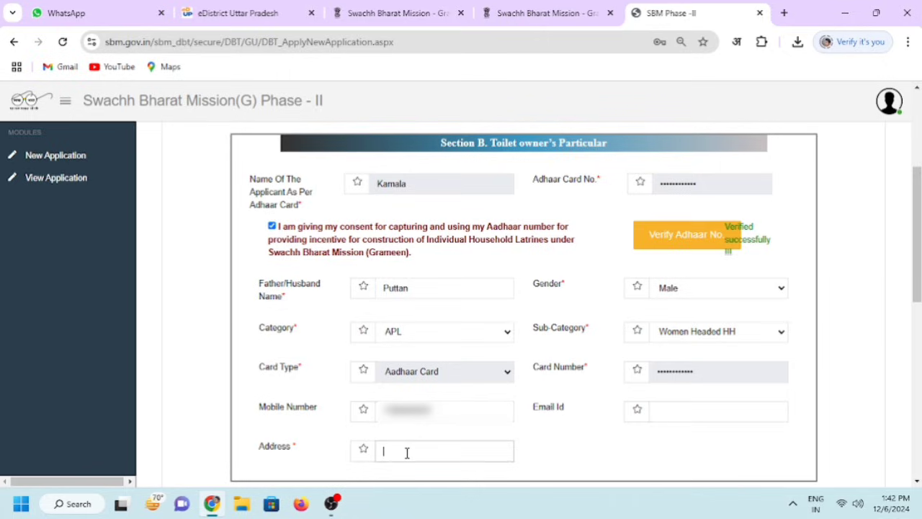
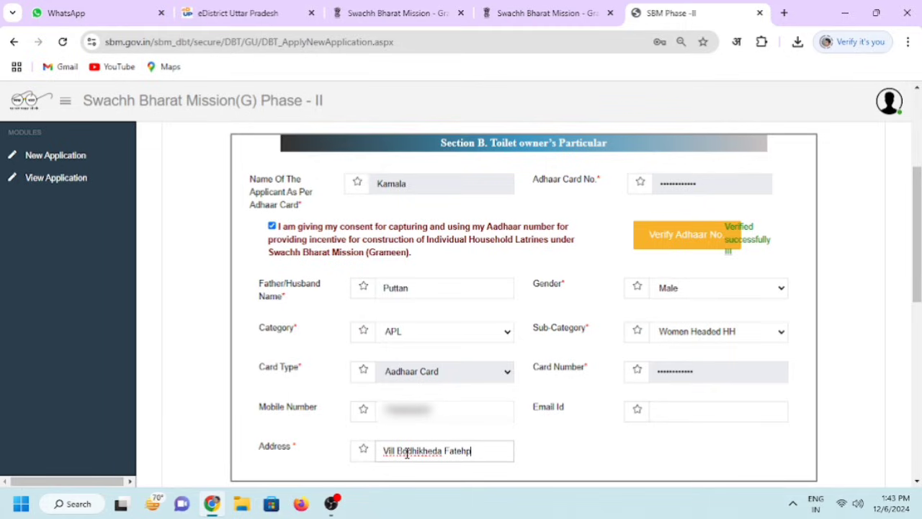
key("Left")
key("Left")
key("Left")
key("Left")
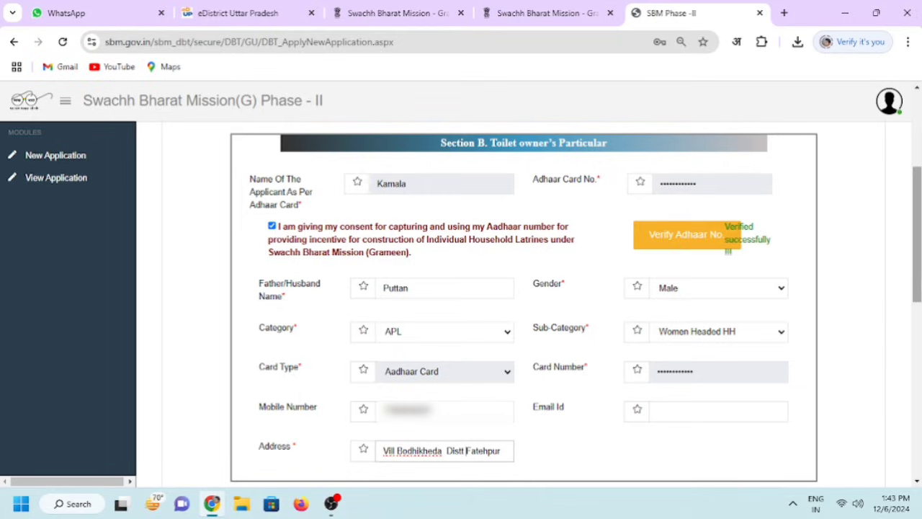
Enter IFSC code BARB0BUPGBX under Bank Account Details and dismiss the No Record Found error
left_click(919, 387)
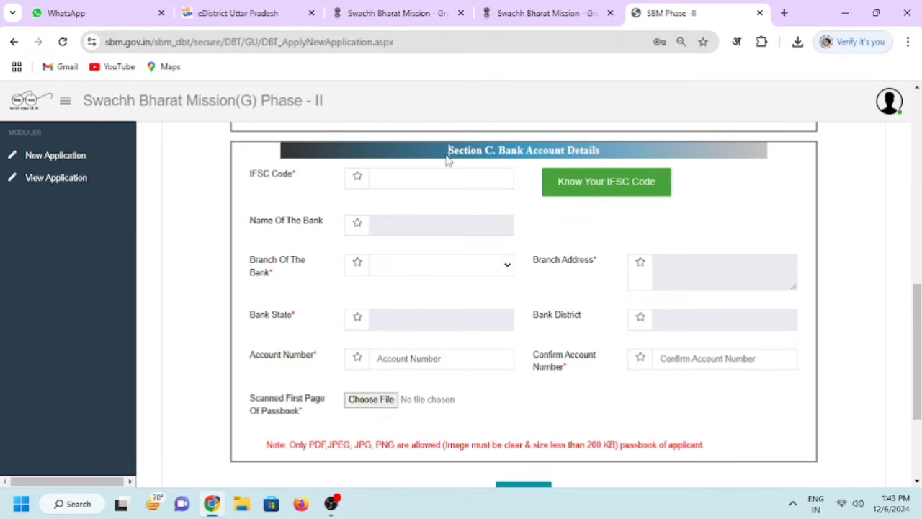
left_click_drag(446, 159, 603, 165)
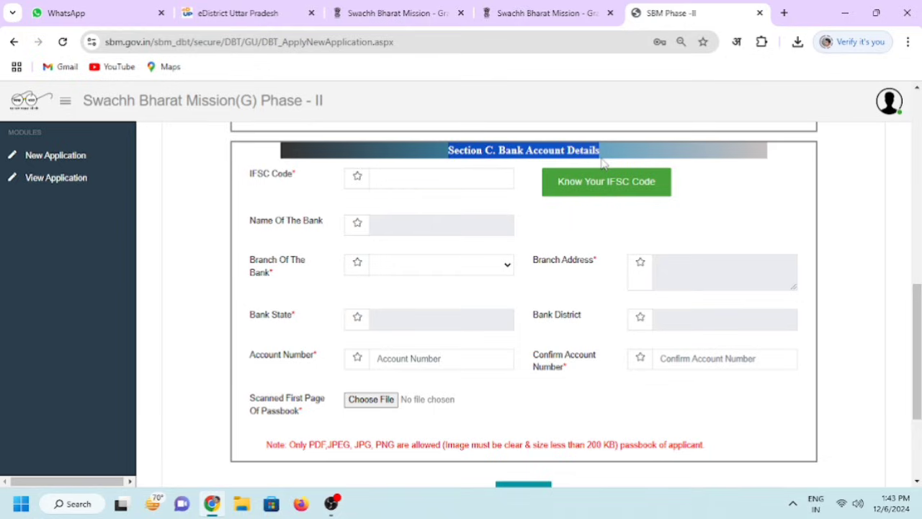
left_click(723, 185)
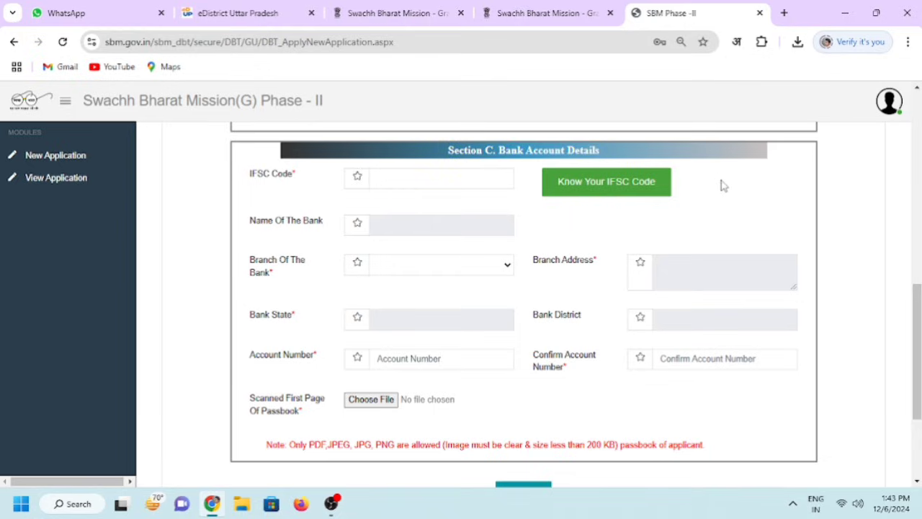
left_click(410, 184)
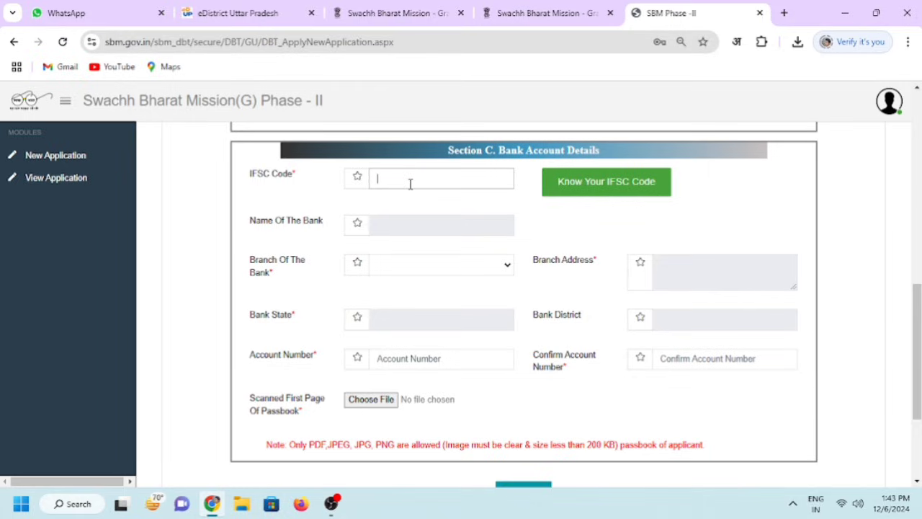
type("BARB0BUPGBX")
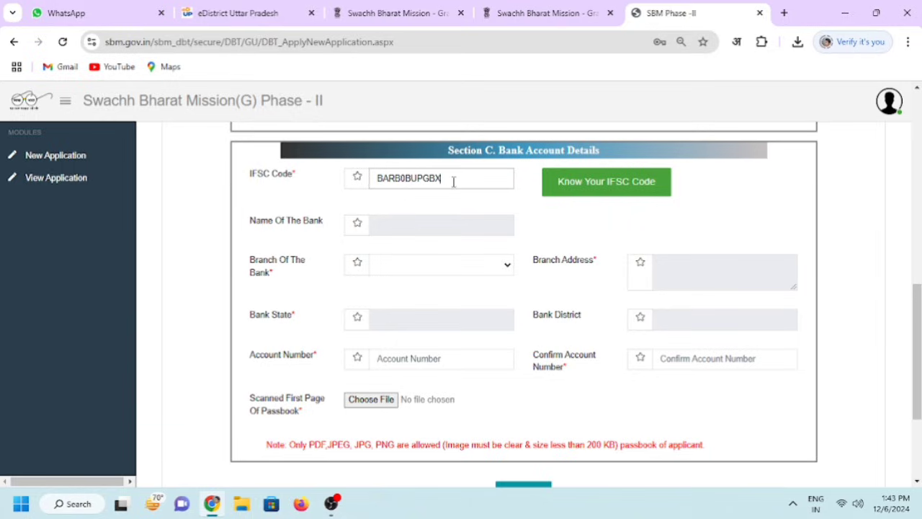
key("Tab")
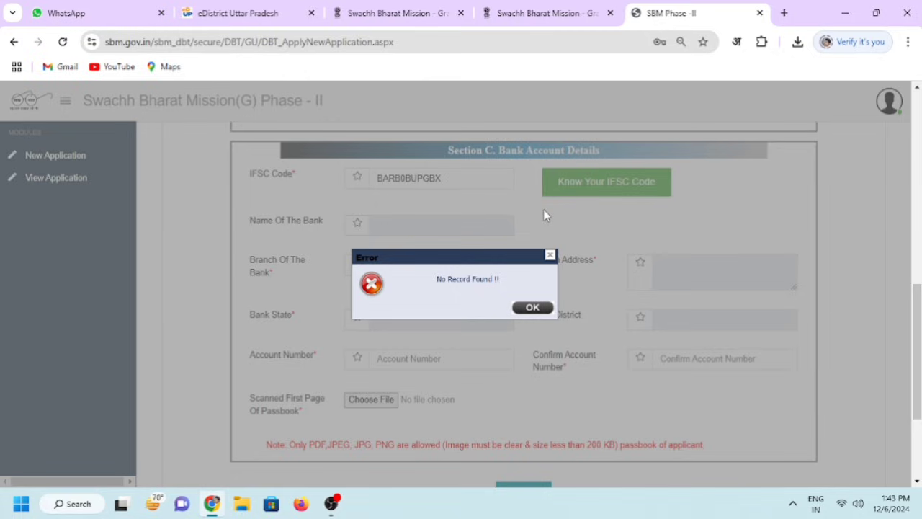
left_click(536, 308)
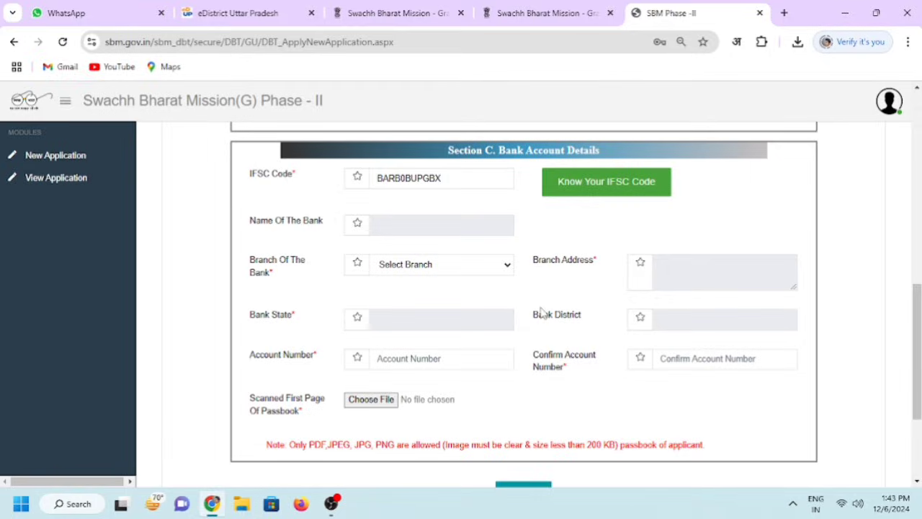
Return to the IFSC field and bring up the Know your IFSC Code lookup
left_click(426, 228)
left_click(444, 184)
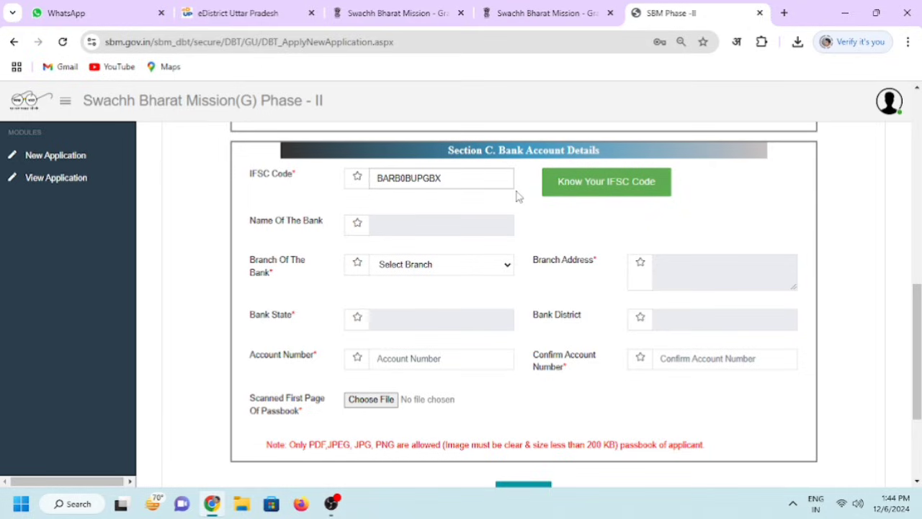
left_click(569, 186)
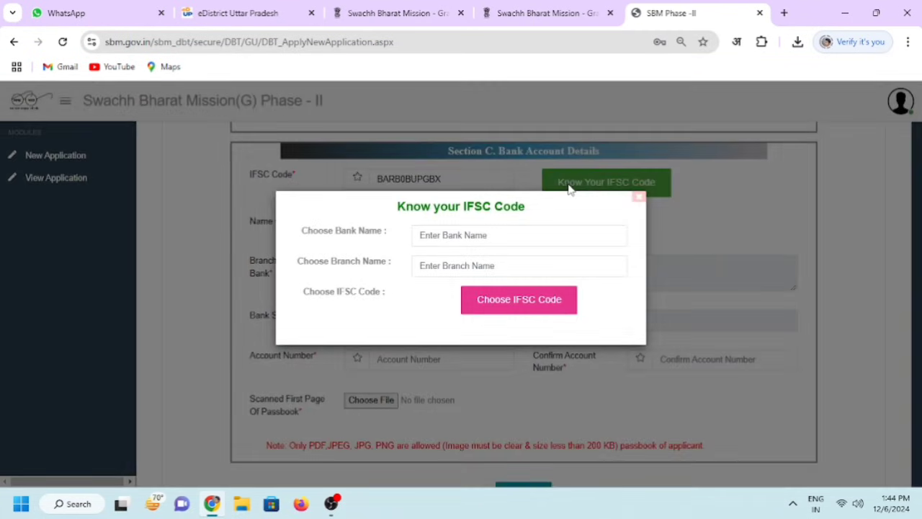
Look up BARODA and 0003489 to auto-fill the Baroda Uttar Pradesh Gramin bank, UTTAR PRADESH, KANPUR NAGAR
left_click(488, 235)
type("BARODA")
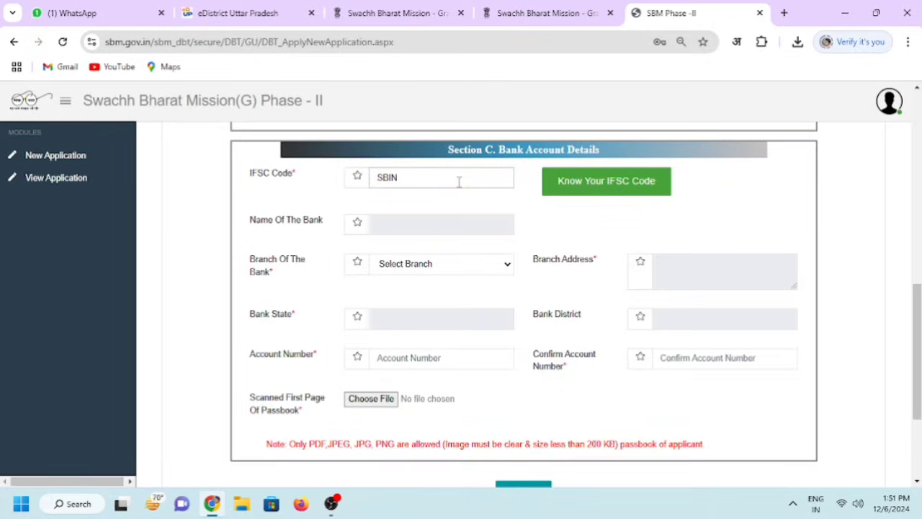
type("0003489")
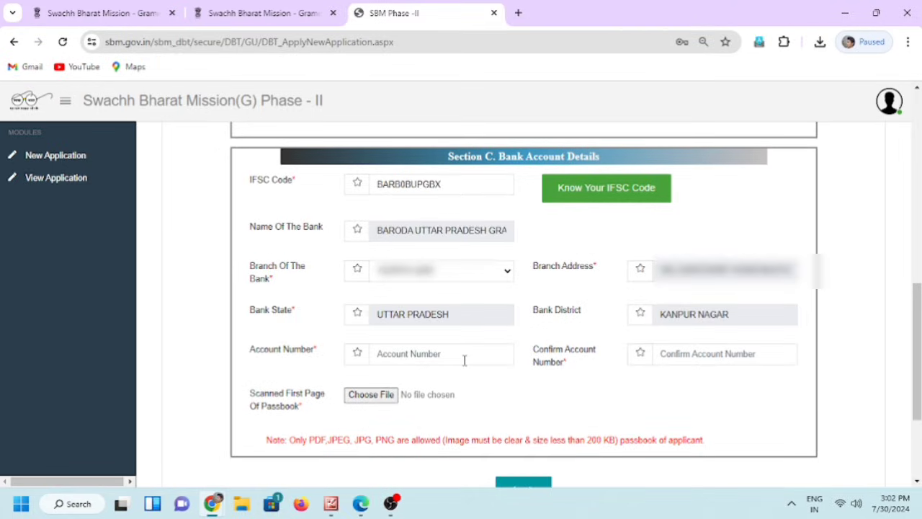
Fill in the bank account number and repeat it in Confirm Account Number
left_click(464, 360)
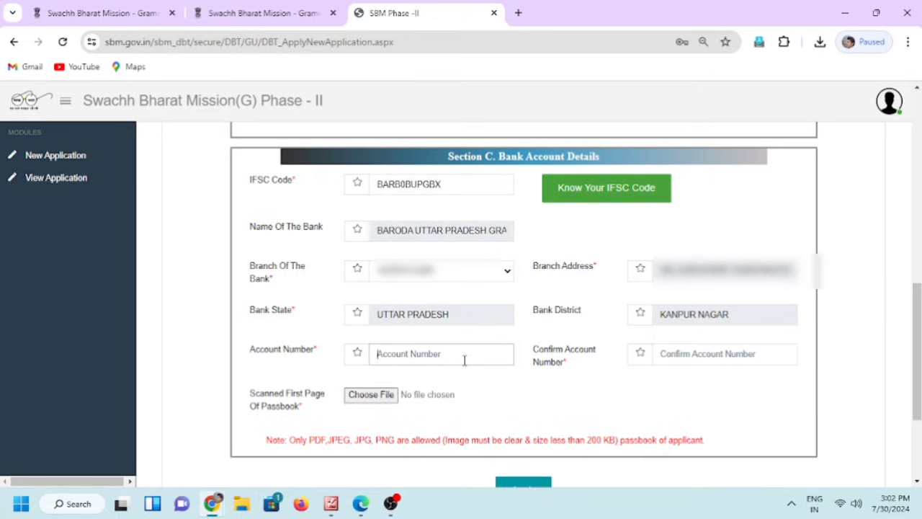
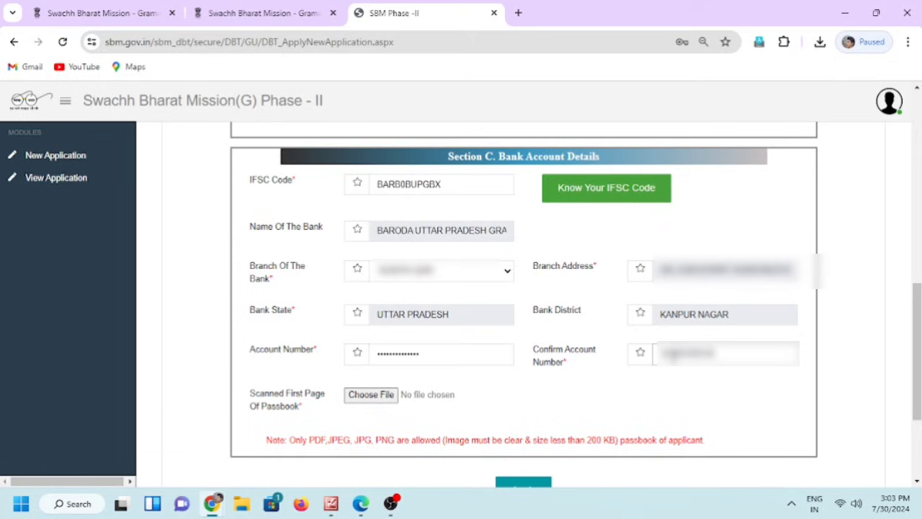
left_click_drag(617, 441, 581, 441)
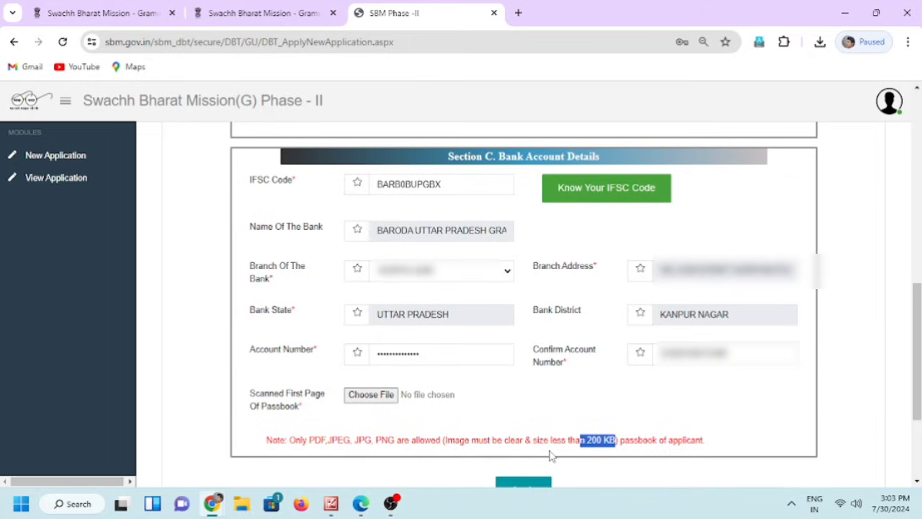
Attach the passbook JPG scan and submit the application with Apply
left_click(371, 400)
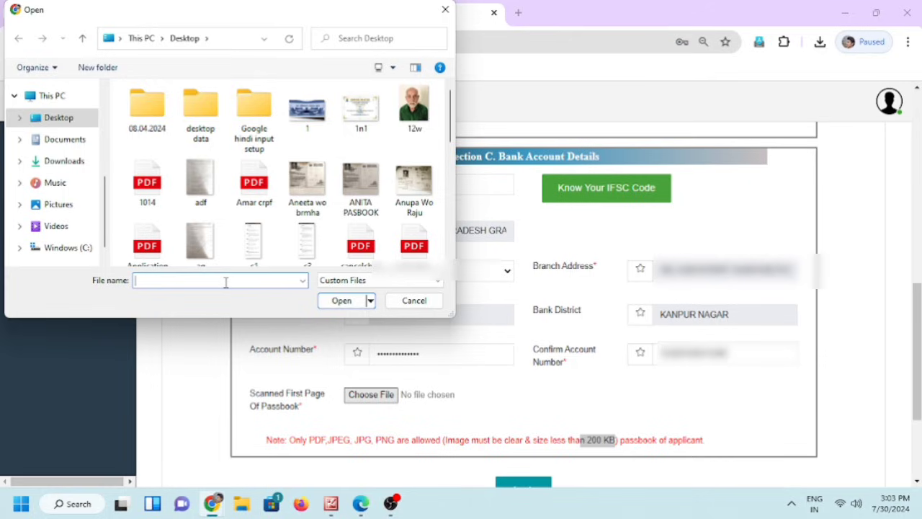
type("ANUP")
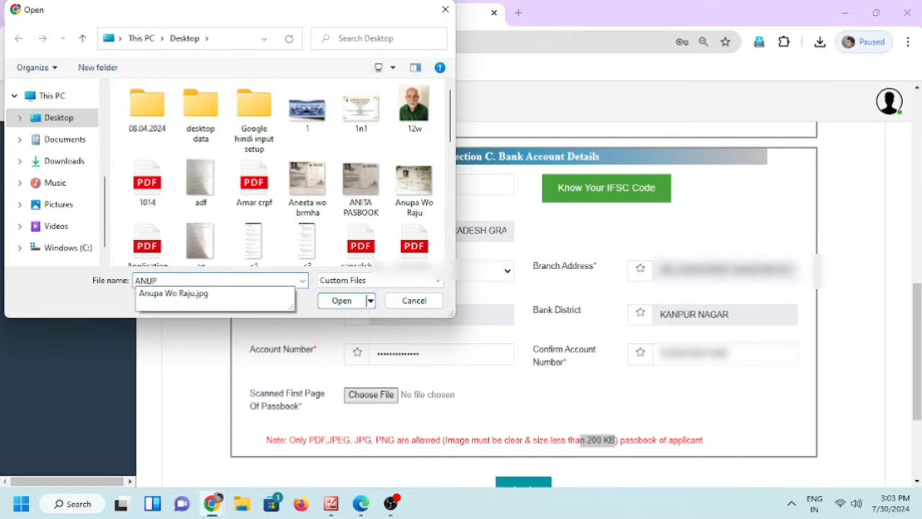
left_click(181, 294)
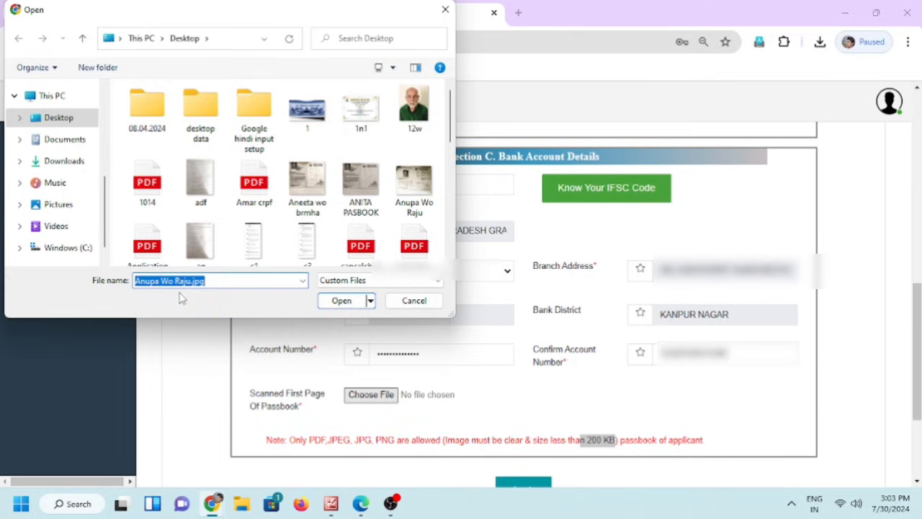
left_click(341, 303)
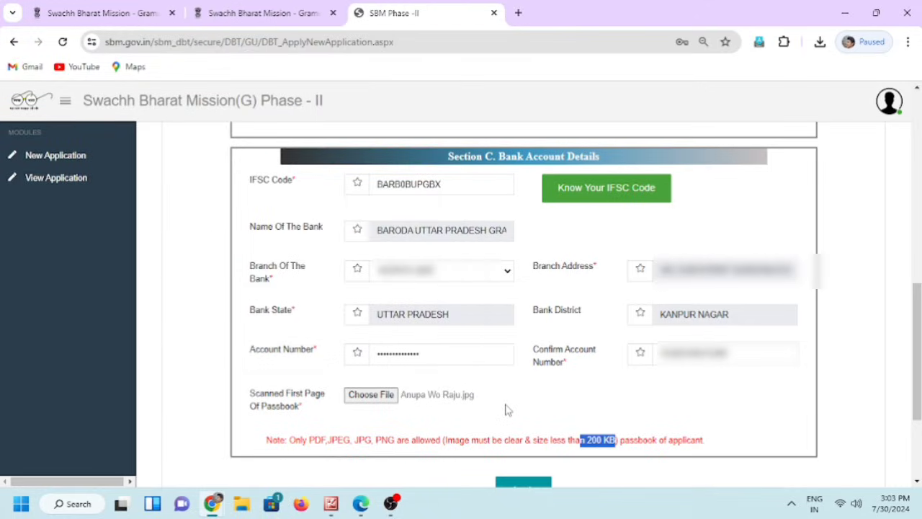
scroll(515, 403, "down", 2)
left_click(528, 388)
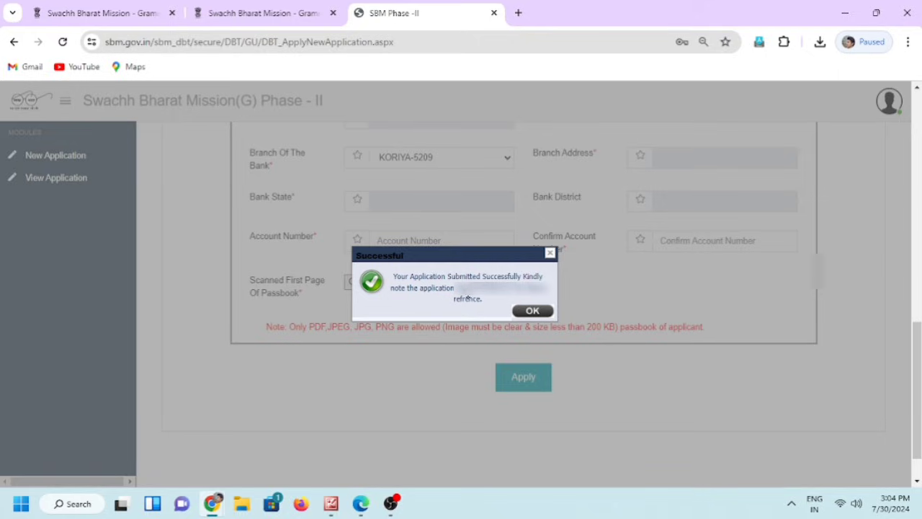
Note the new application number, then dismiss the Successful message
left_click_drag(468, 288, 508, 289)
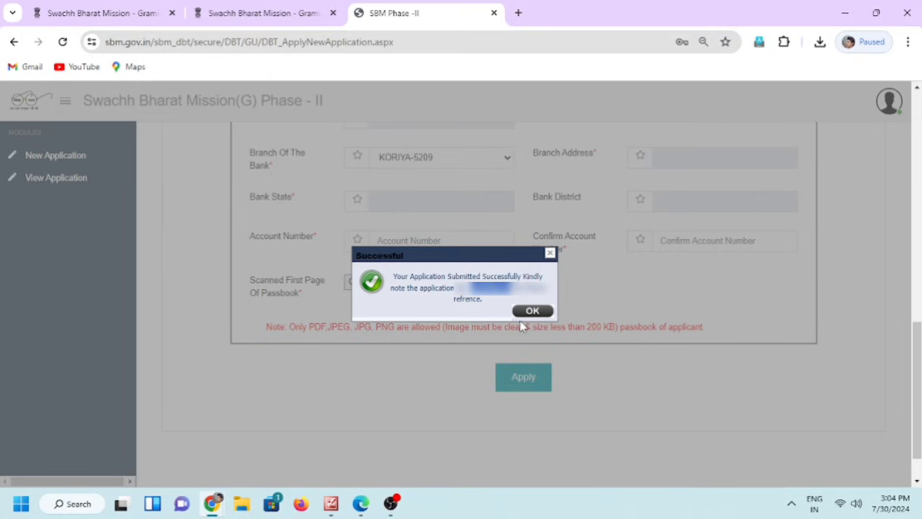
left_click(532, 311)
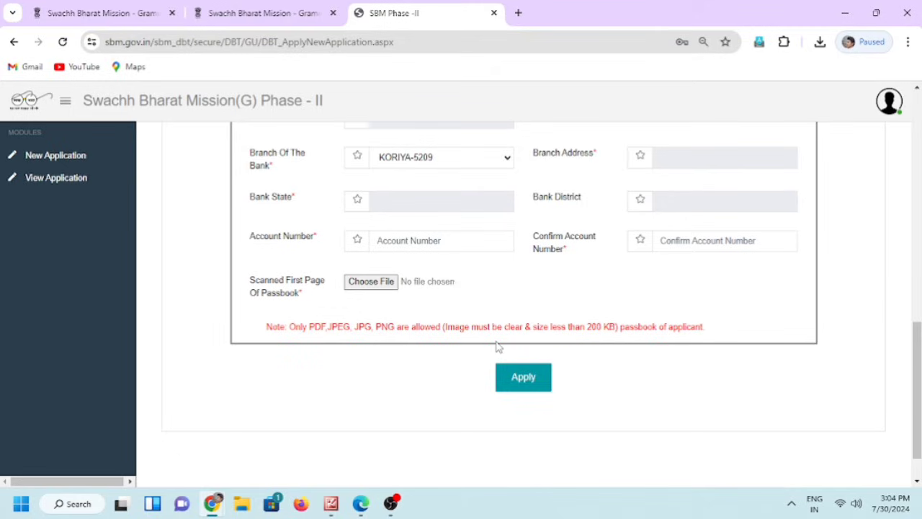
Find application 43, marked Application Received, in View Application and track its status
left_click(57, 188)
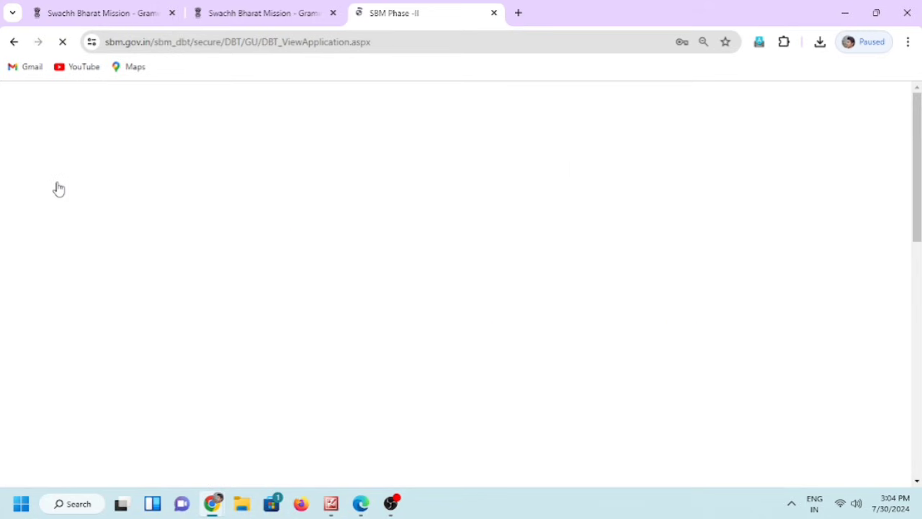
scroll(521, 308, "down", 3)
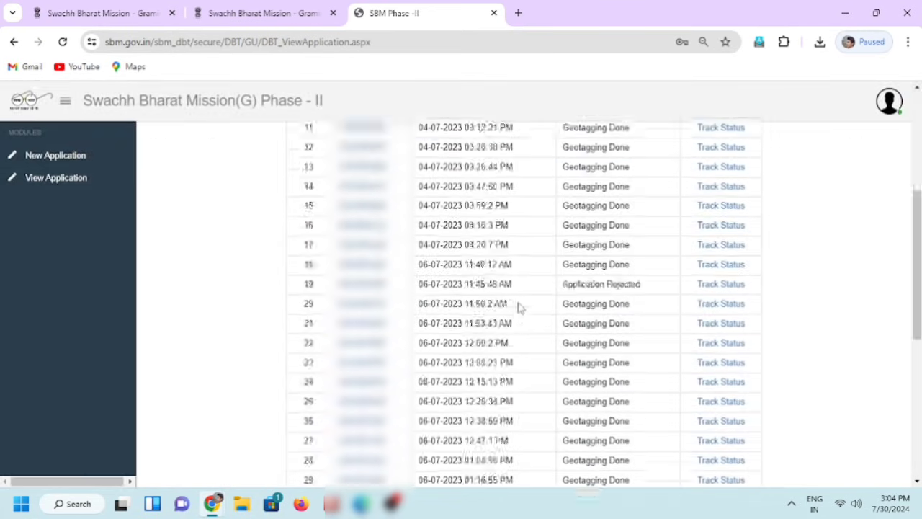
scroll(520, 307, "down", 5)
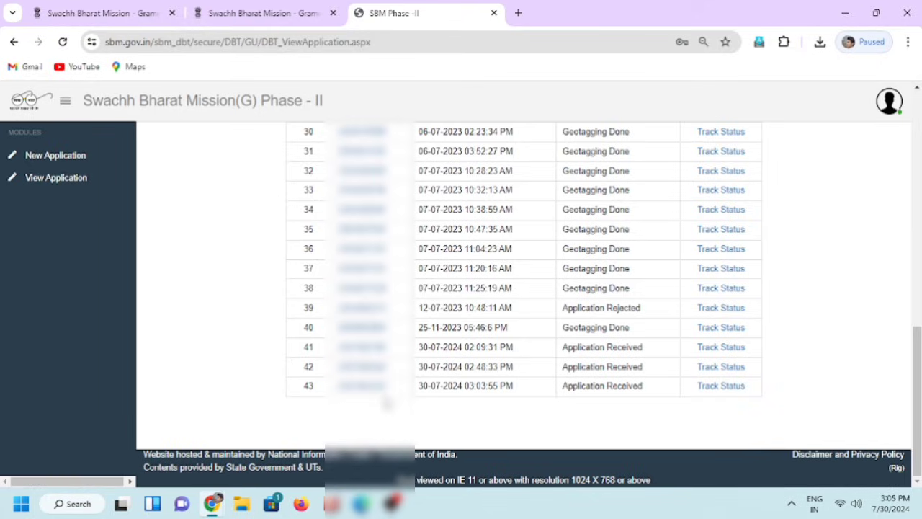
left_click(721, 388)
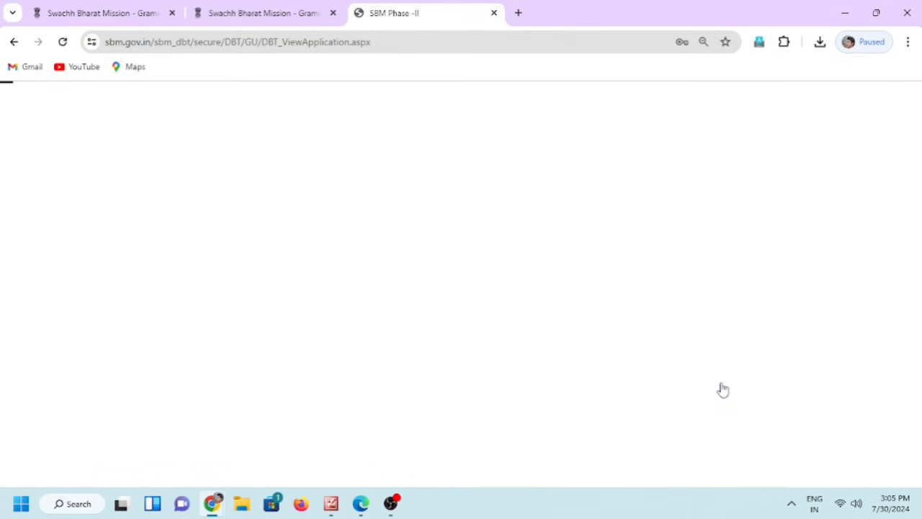